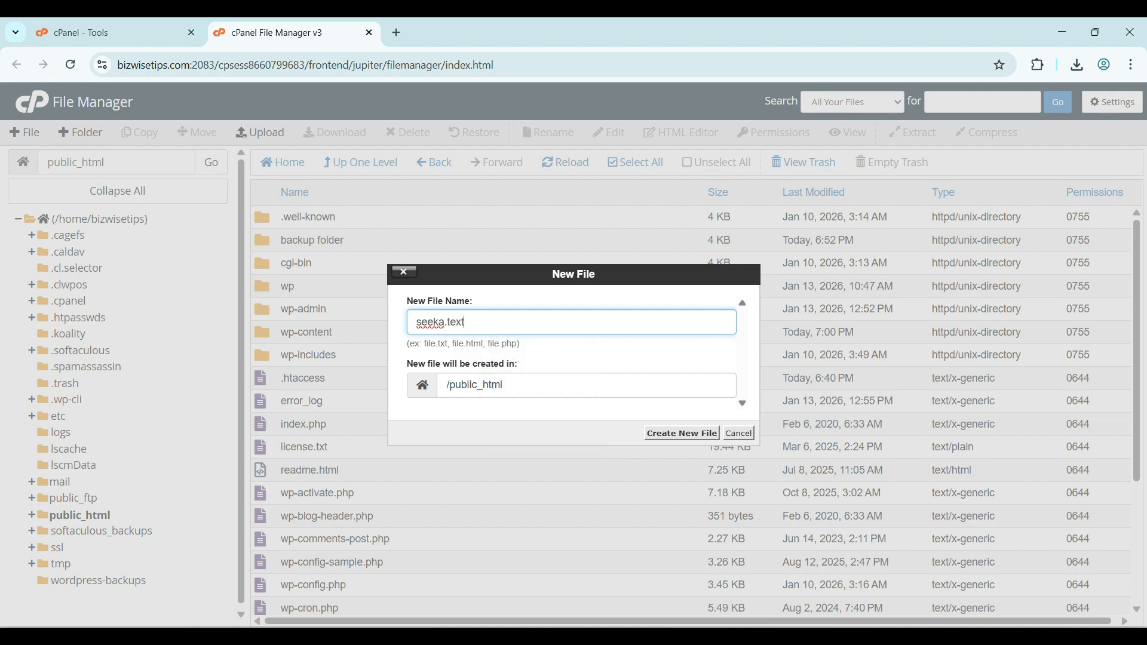
Step: Create the new file seeka.text in /public_html
key("Return")
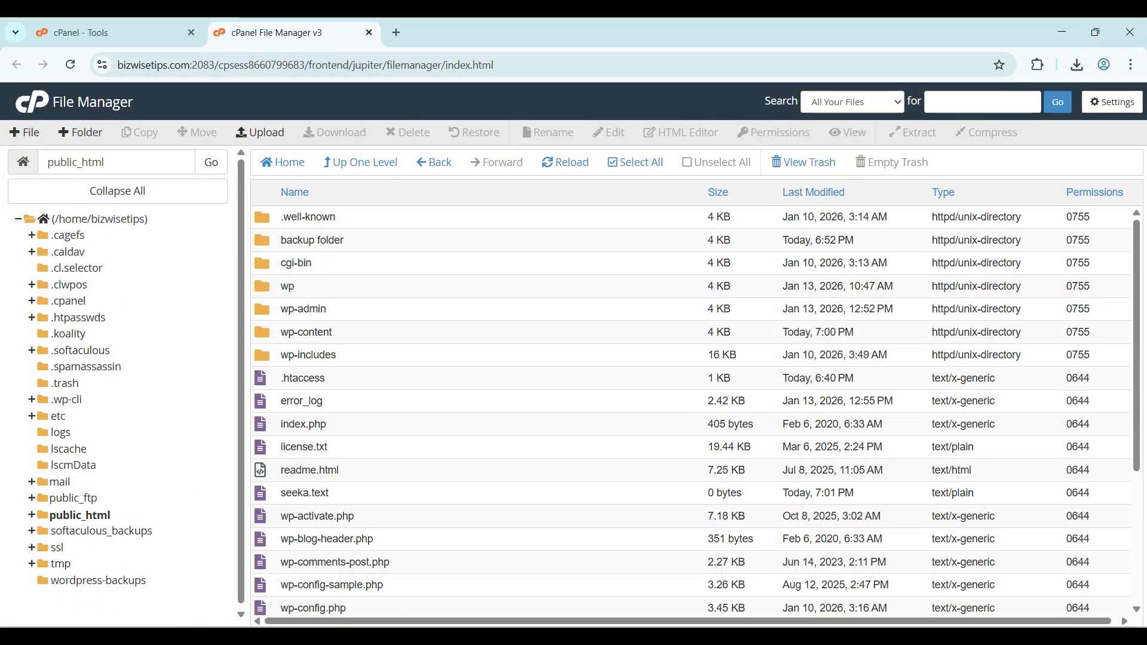
Step: Rename the .htaccess file in public_html to ".htaccess old"
left_click(302, 378)
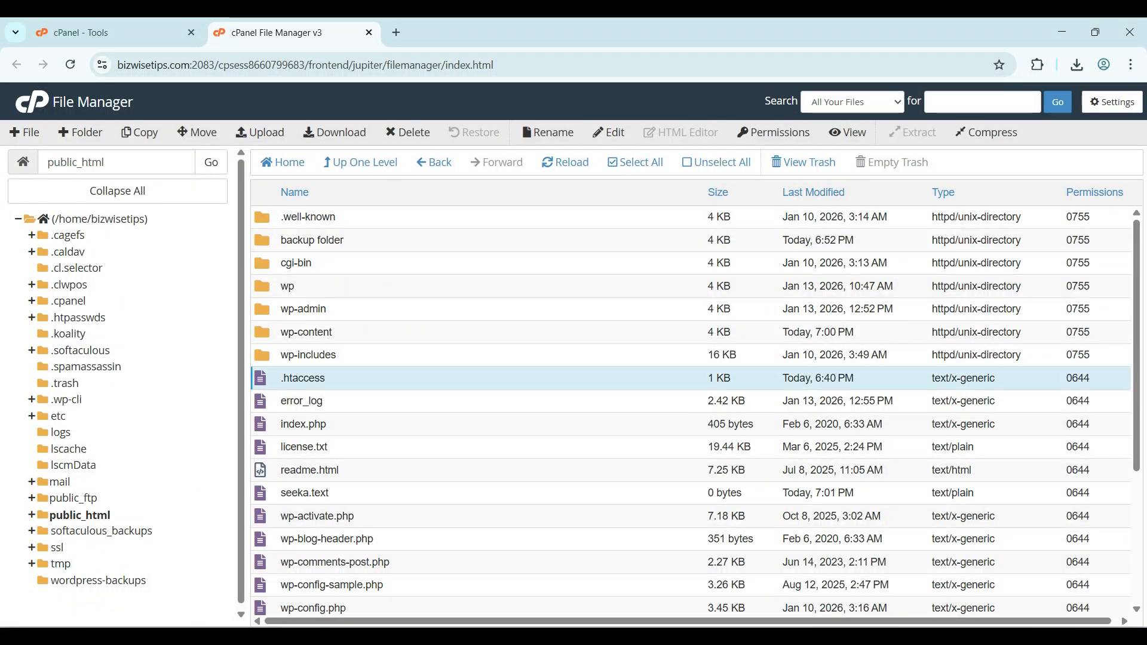
right_click(374, 382)
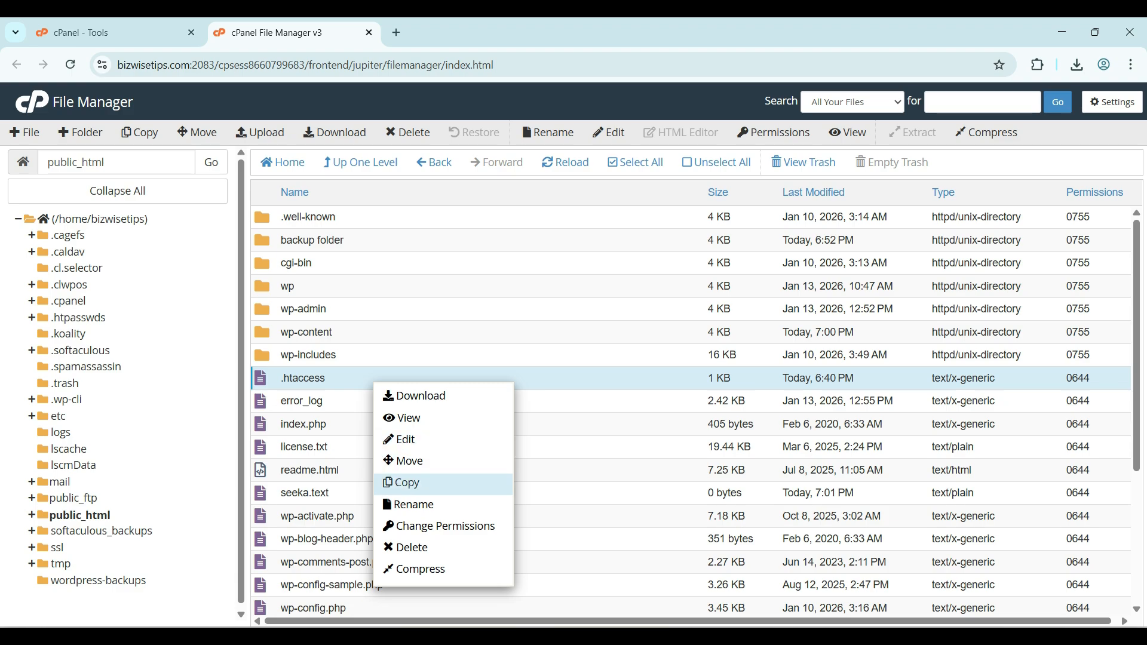
left_click(413, 504)
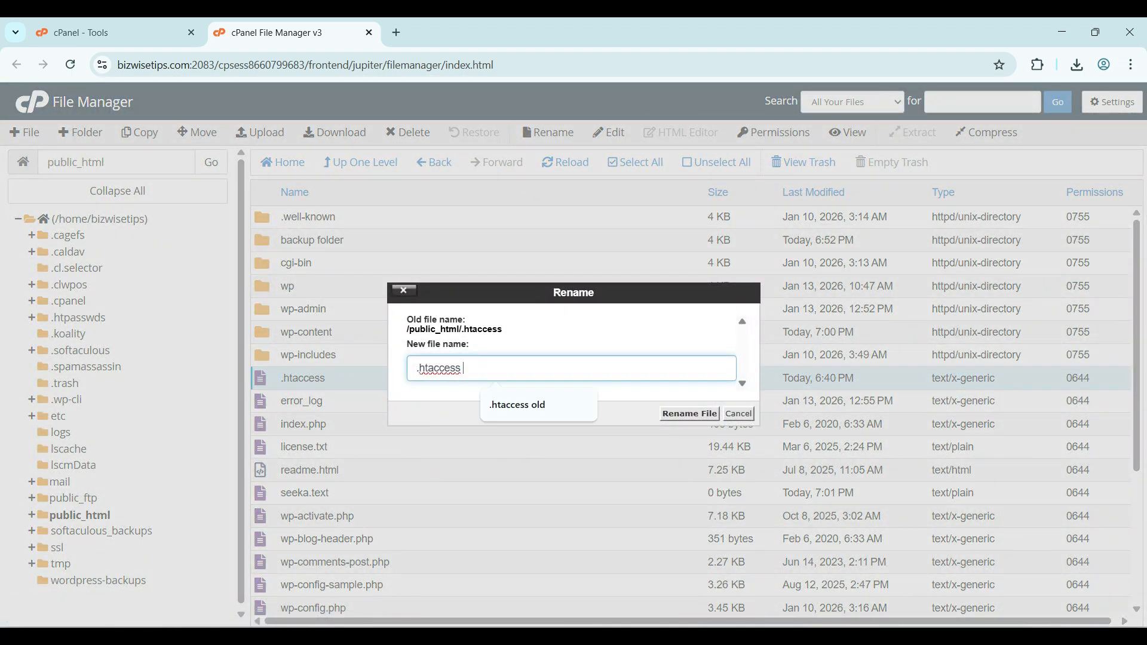
type("old")
key("Return")
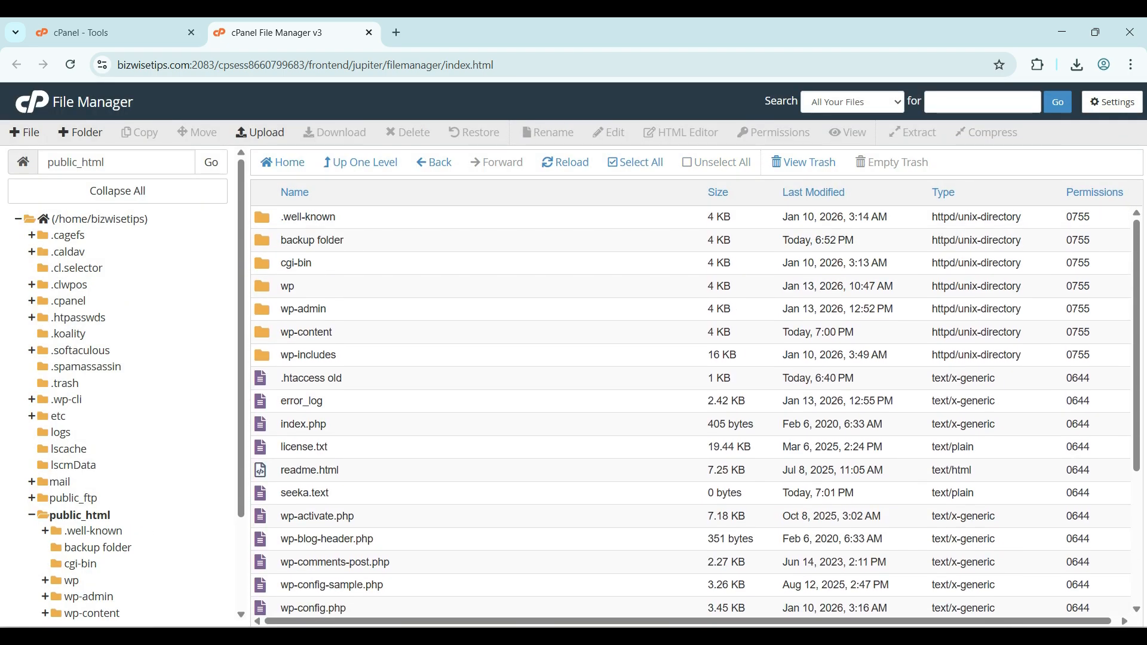
Step: Create a new empty file named .htaccess in /public_html
left_click(28, 133)
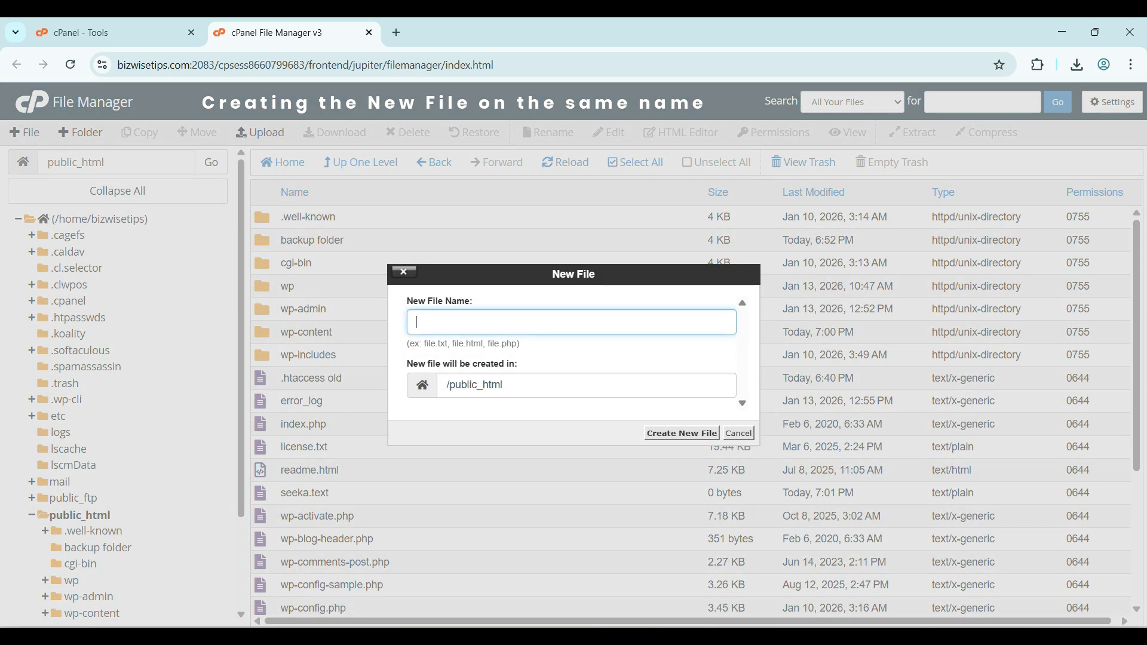
type(".htaccess")
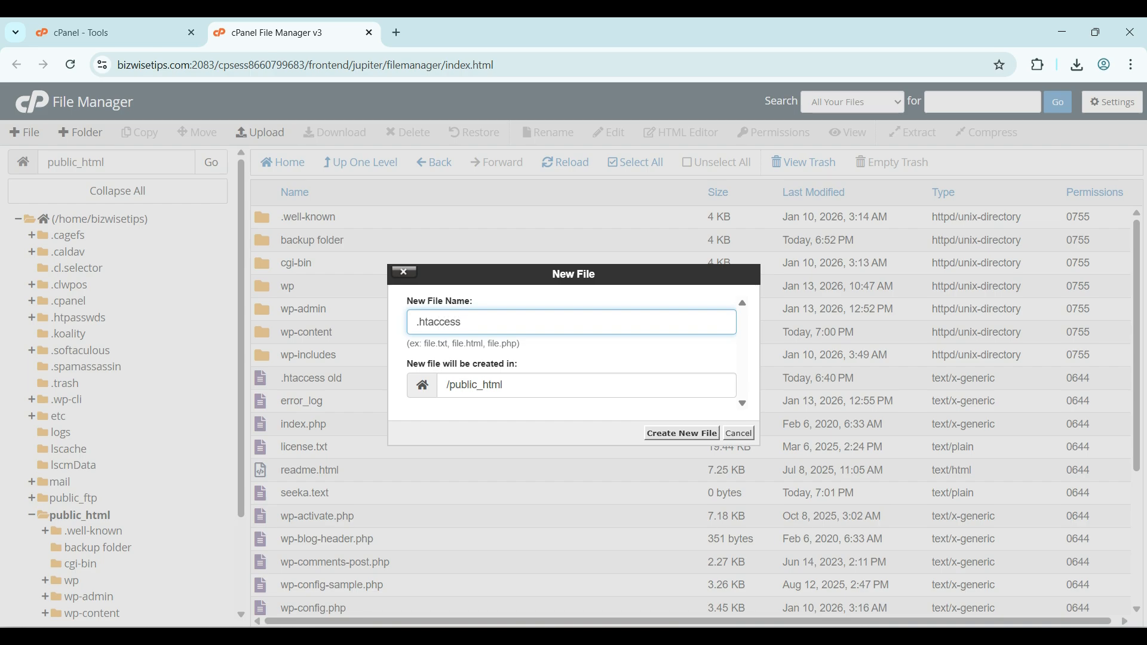
key("Return")
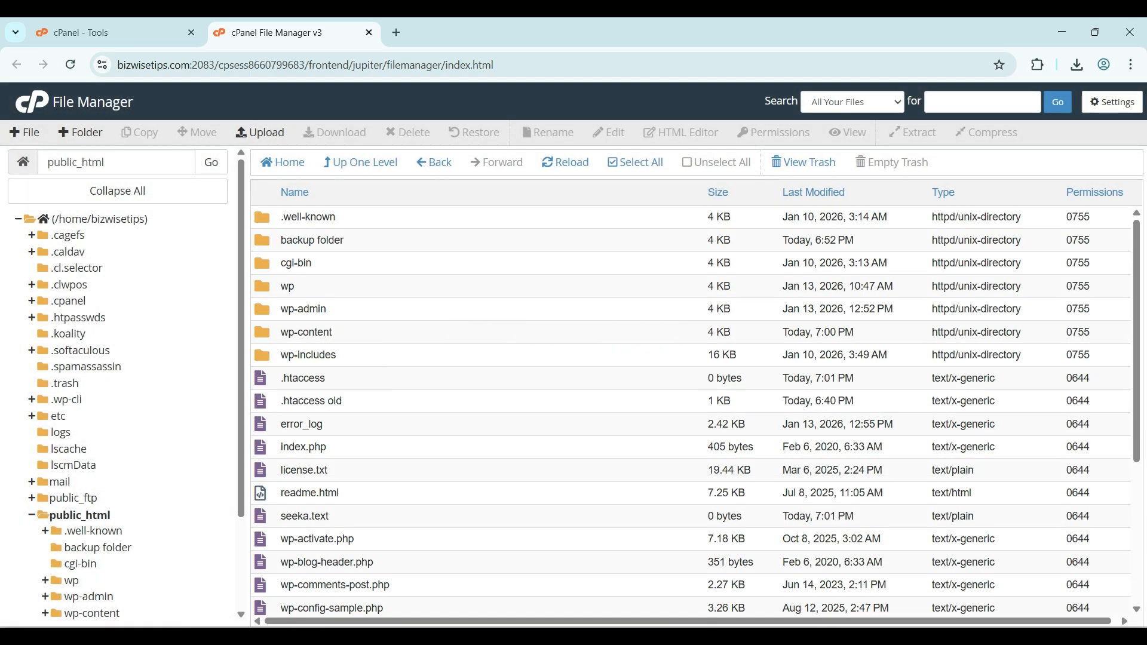
Step: Edit the new .htaccess file, paste in the default WordPress rewrite rules, save the changes and close the editor
left_click(385, 377)
right_click(385, 378)
left_click(417, 432)
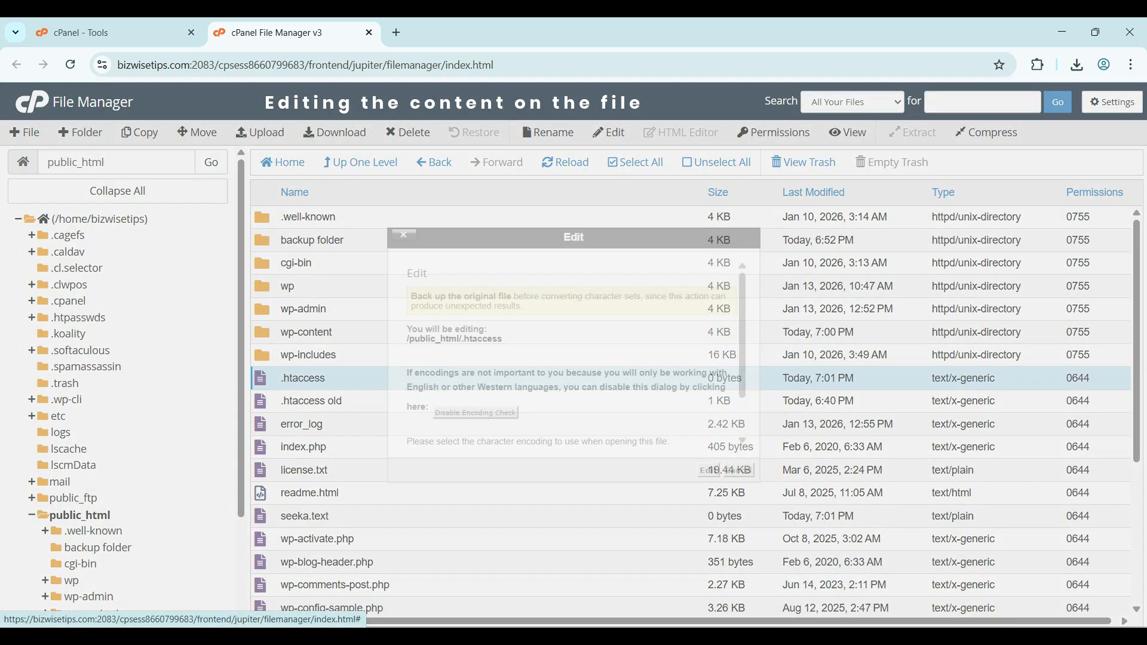
left_click(708, 470)
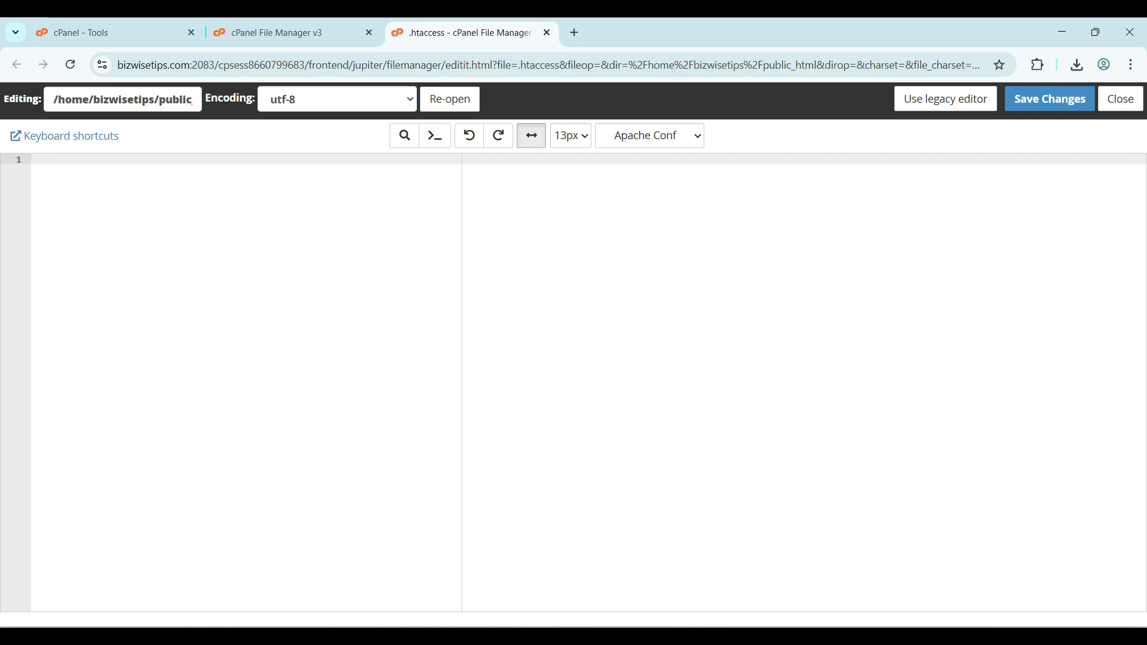
key("ctrl+v")
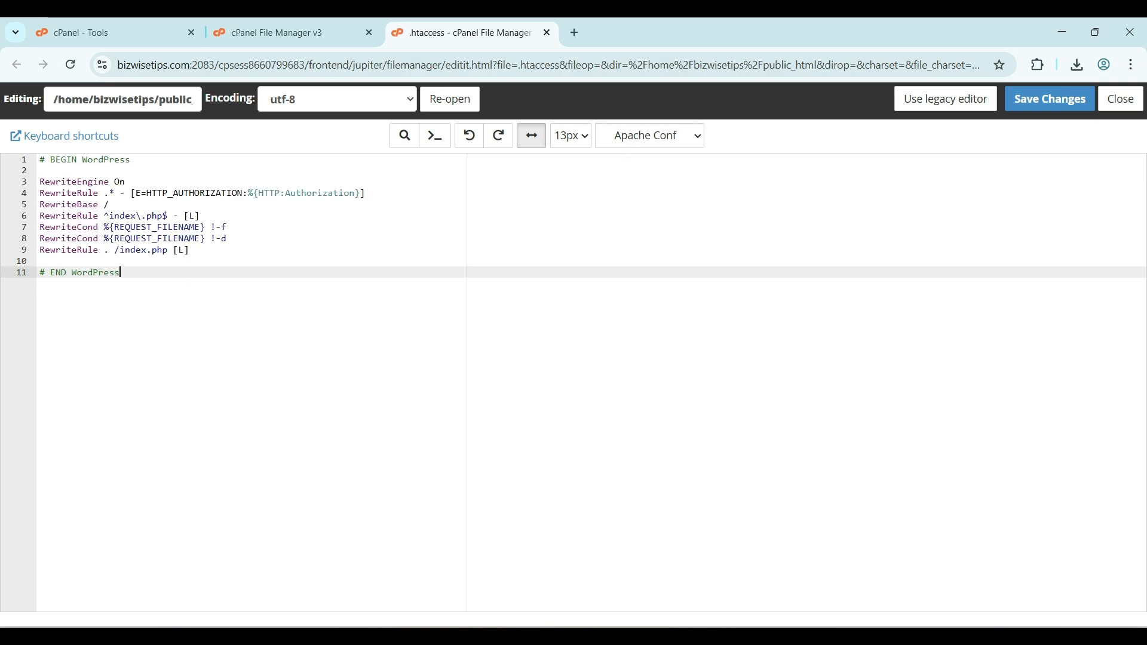
left_click(1050, 99)
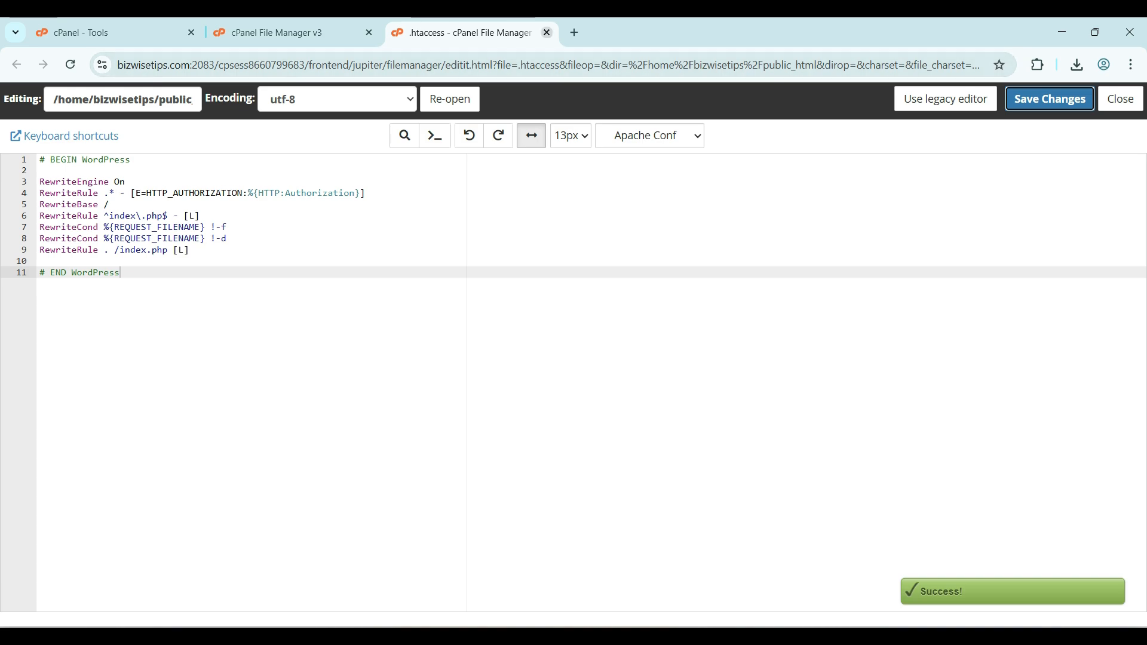
left_click(547, 32)
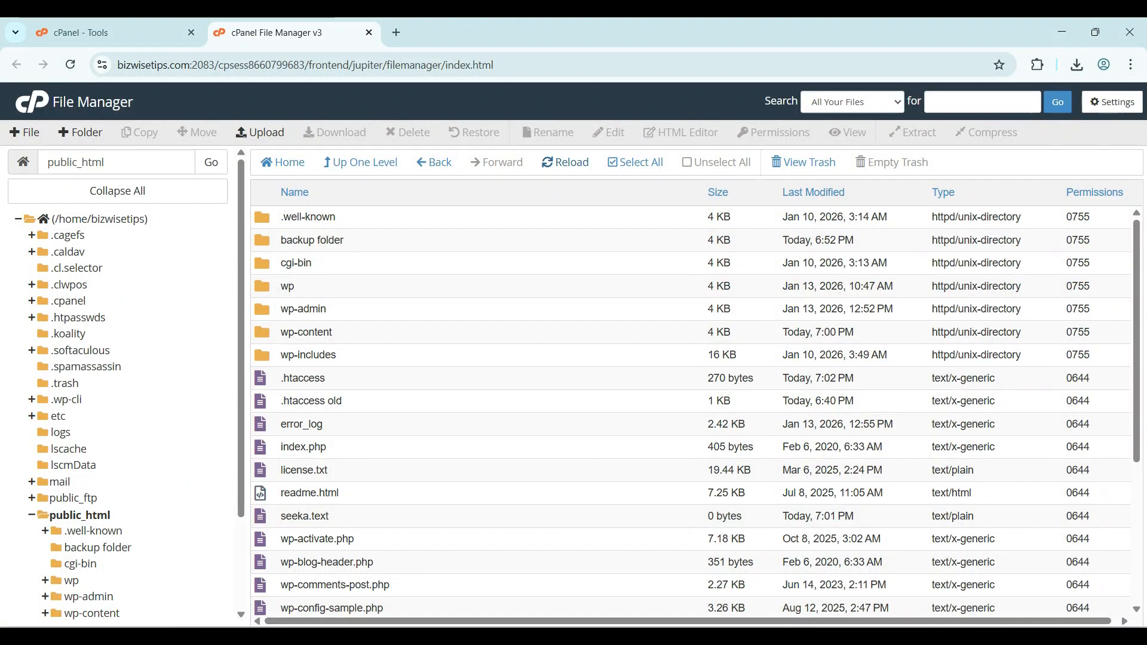
Step: Create a folder named "test folder" in /public_html
left_click(81, 133)
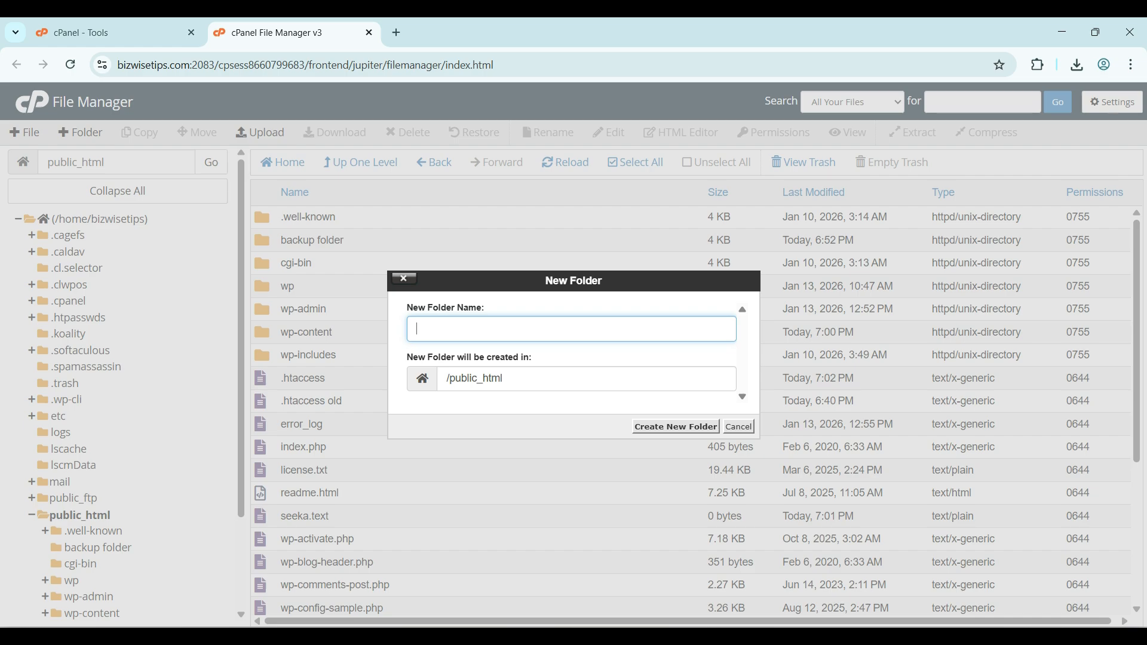
type("test folder")
key("Return")
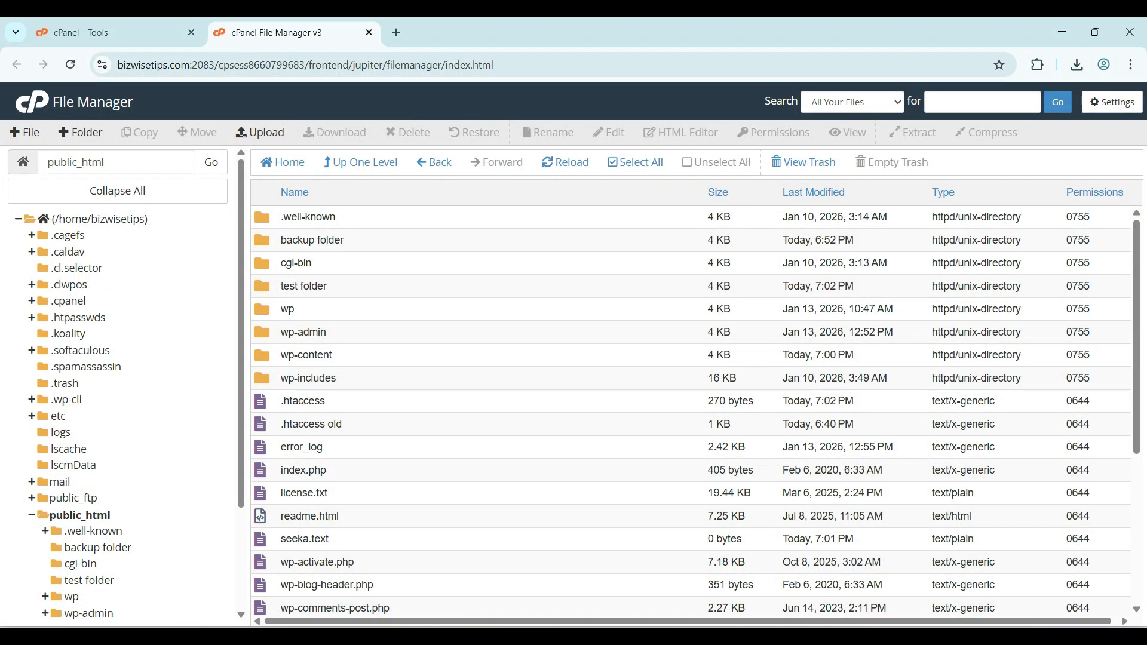
Step: Rename the google-site-kit plugin folder in wp-content/plugins to "google-site-kit dis"
double_click(301, 356)
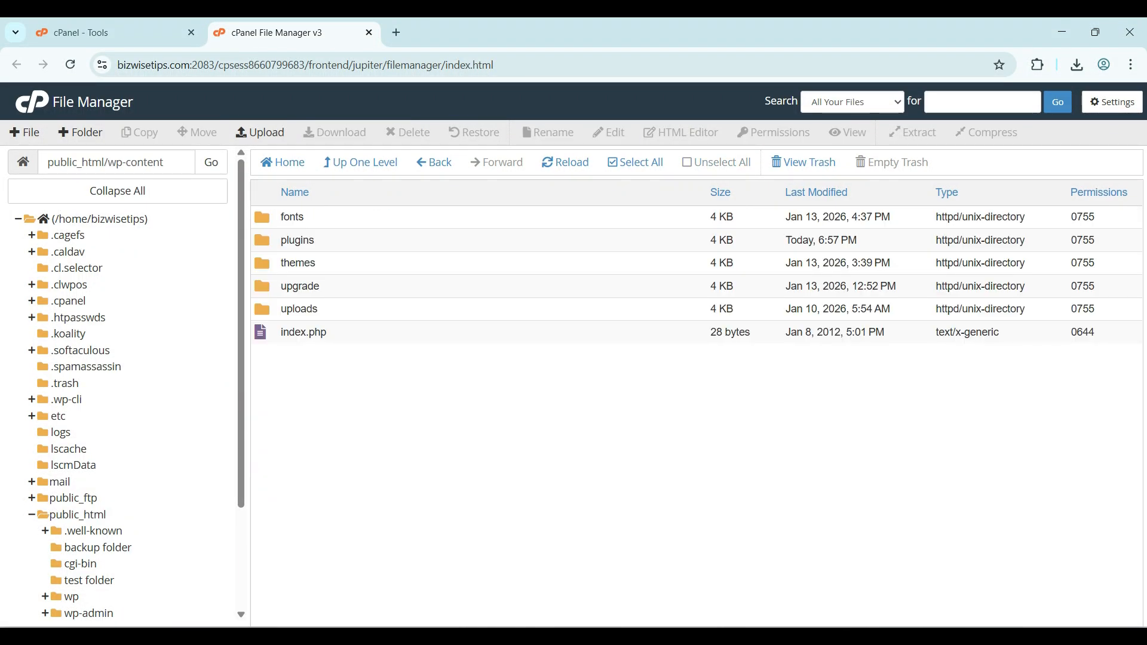
double_click(297, 240)
right_click(385, 264)
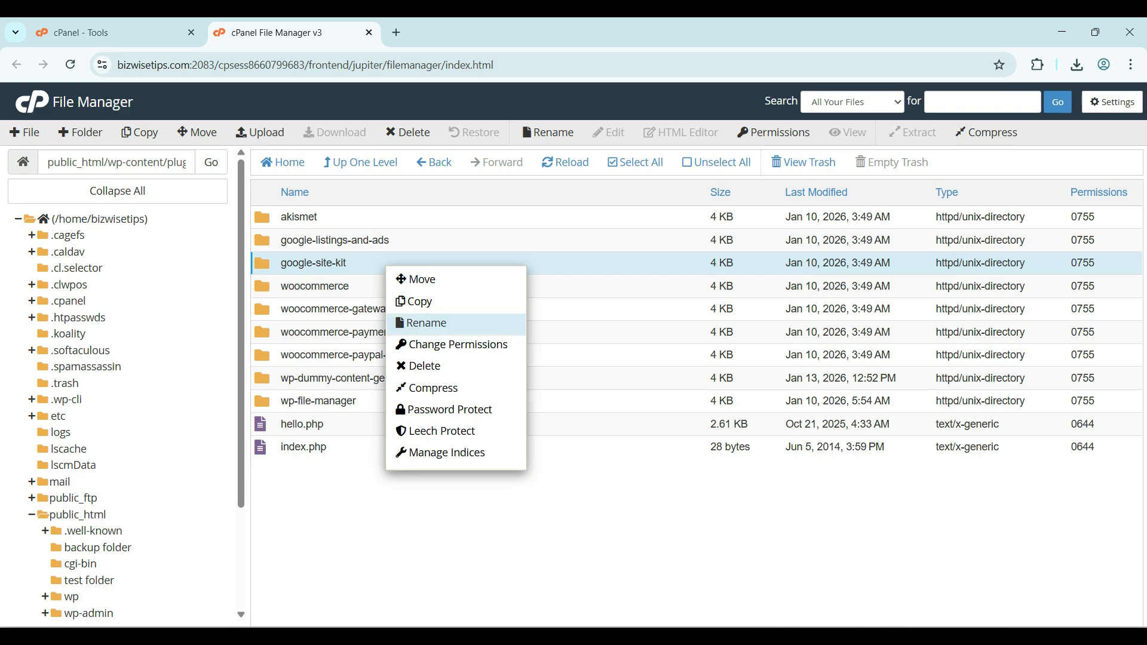
left_click(418, 325)
type("-old")
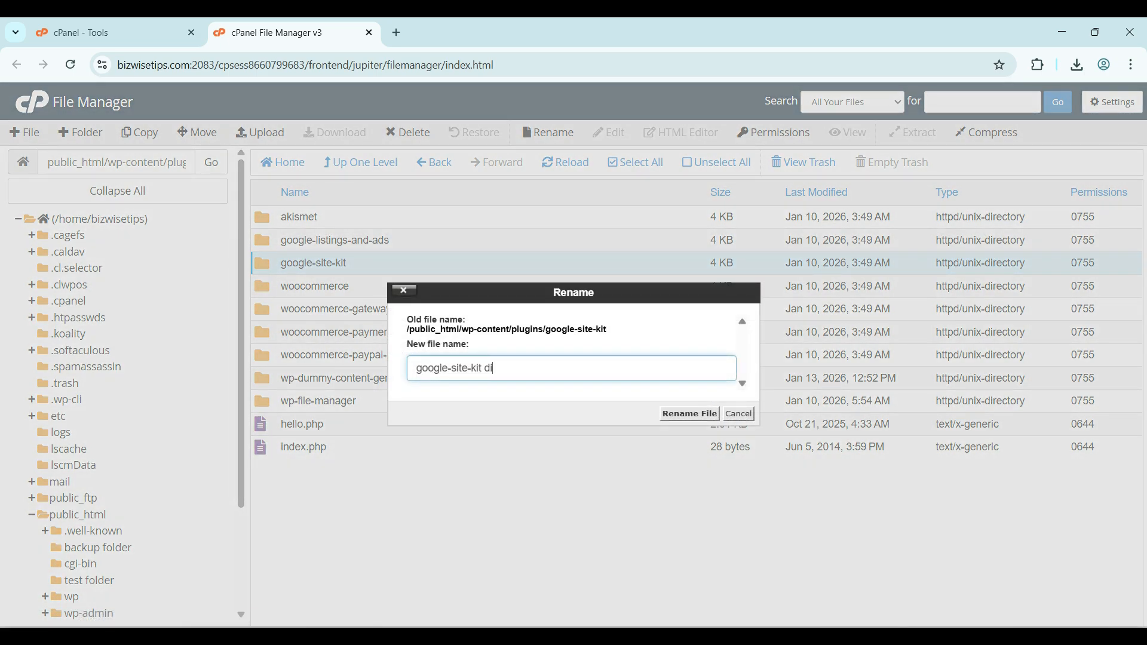
key("Return")
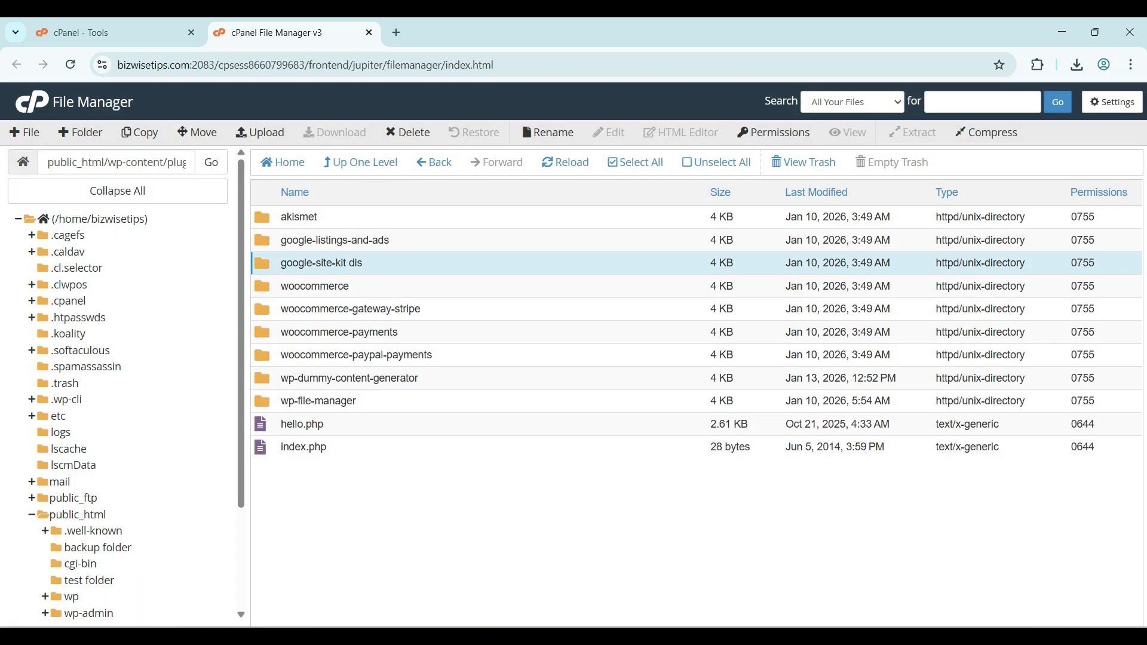
Step: Remove the "dis" suffix from the google-site-kit plugin folder's name
right_click(321, 265)
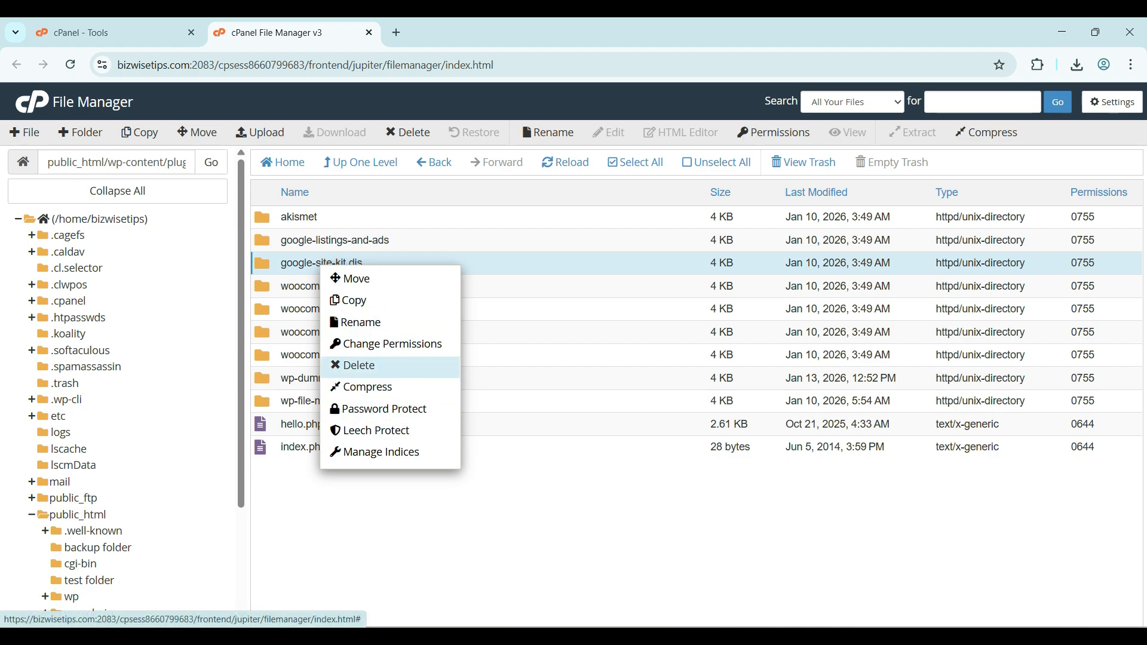
left_click(360, 323)
key("BackSpace")
key("BackSpace")
key("BackSpace")
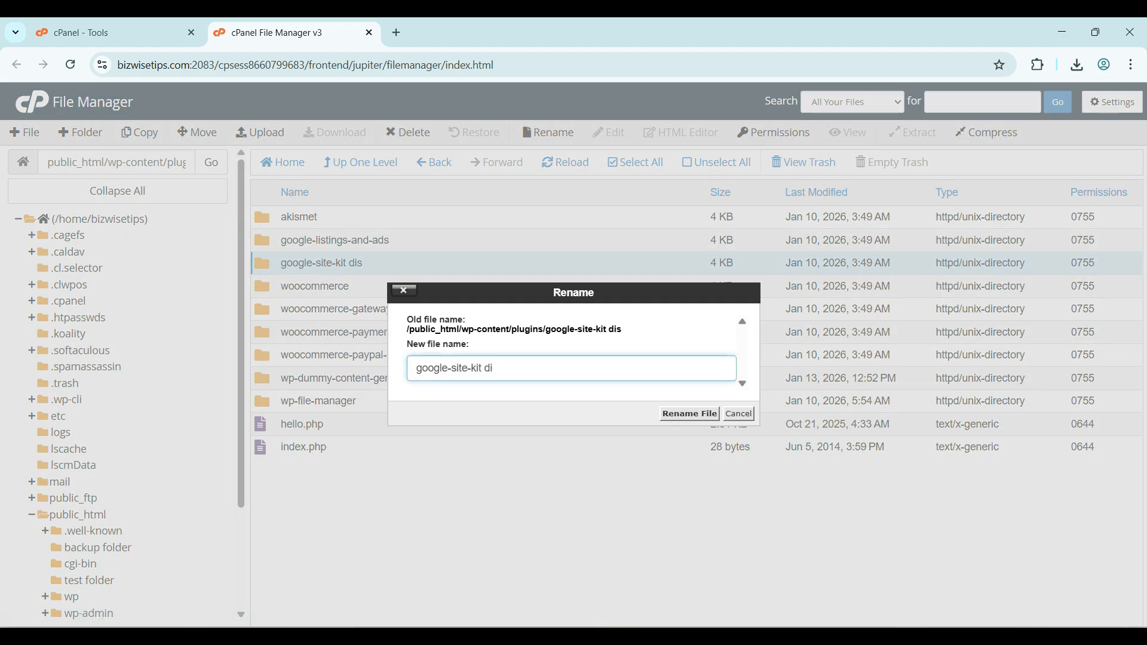
key("Return")
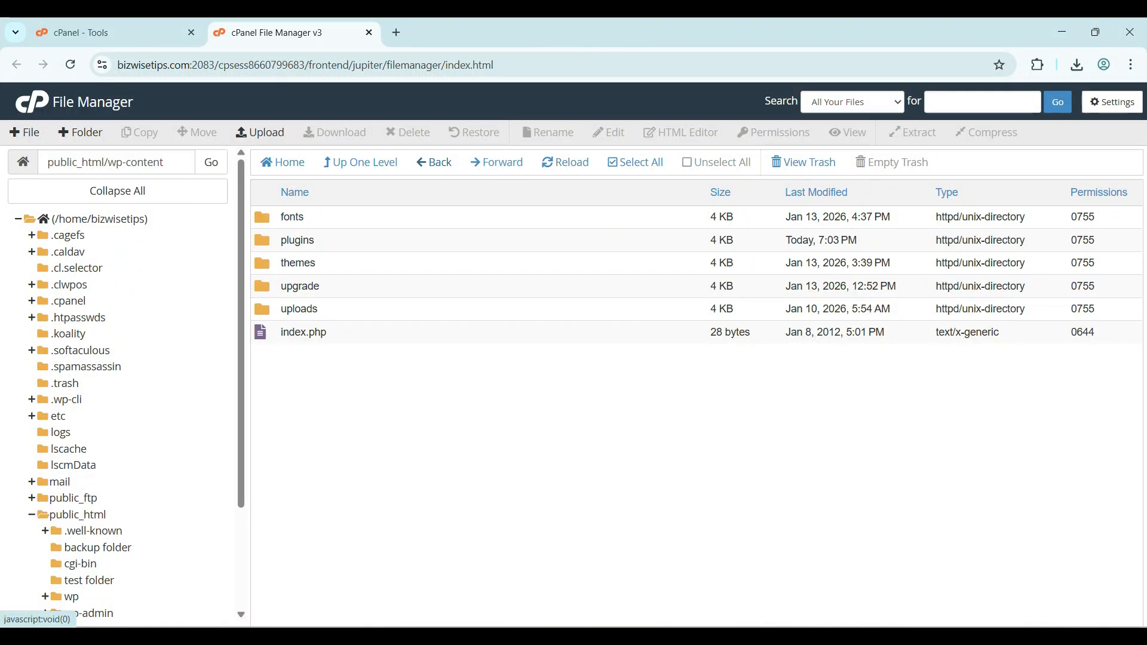
Step: Move everything in public_html except the test folder into "/public_html/test folder"
left_click(80, 515)
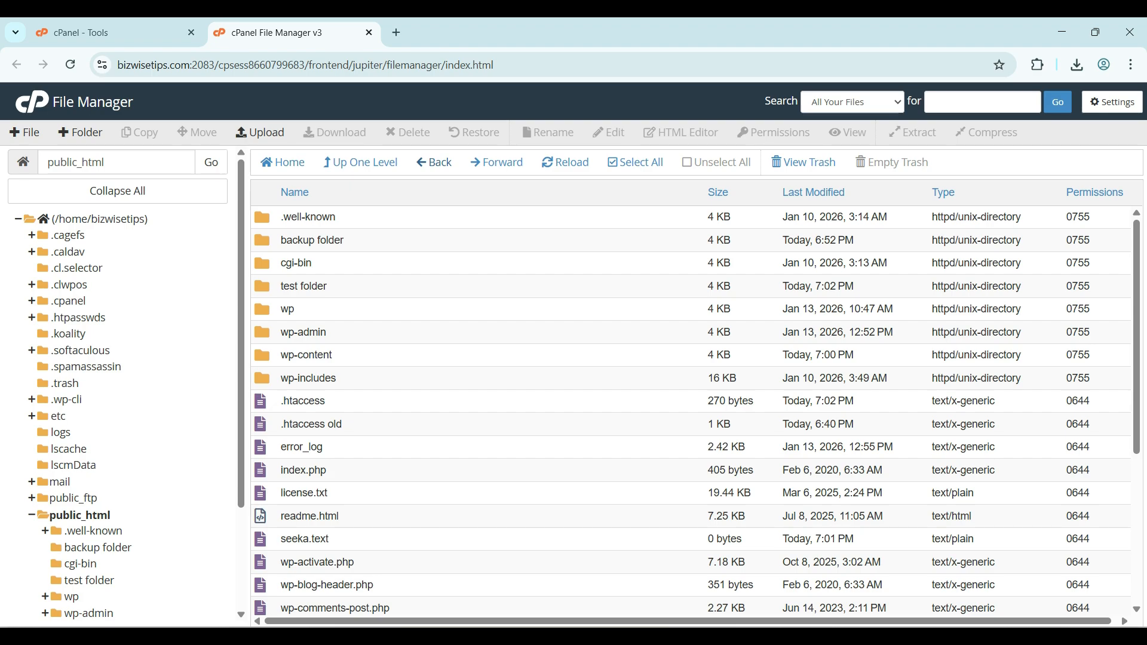
left_click(635, 163)
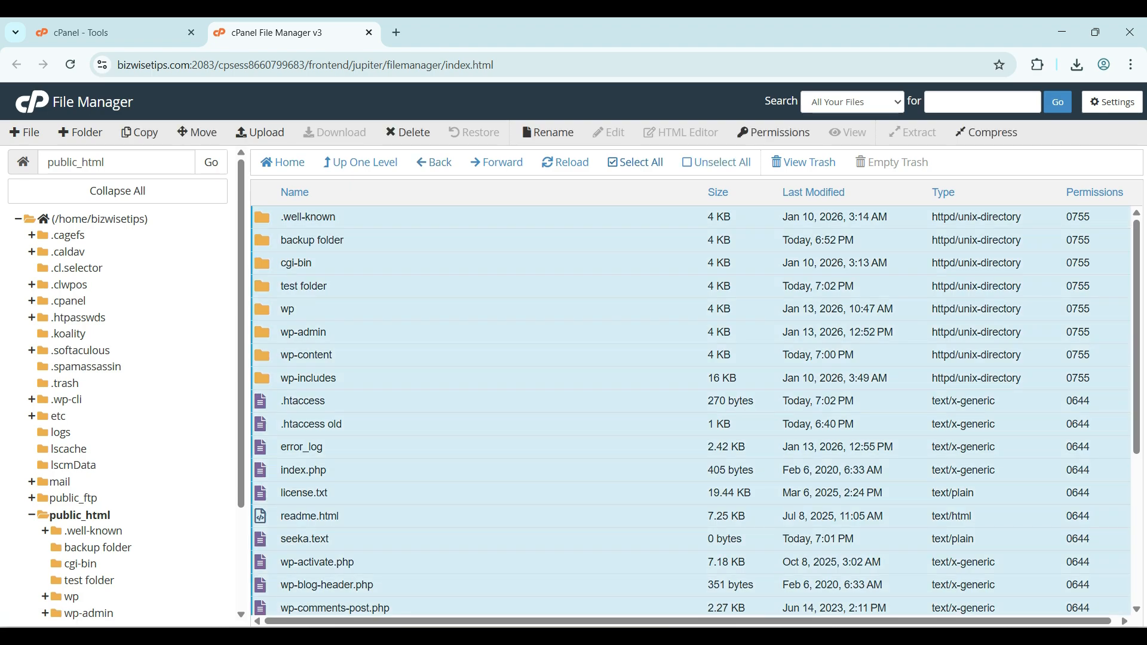
left_click(304, 286, "ctrl")
scroll(691, 412, "down", 4)
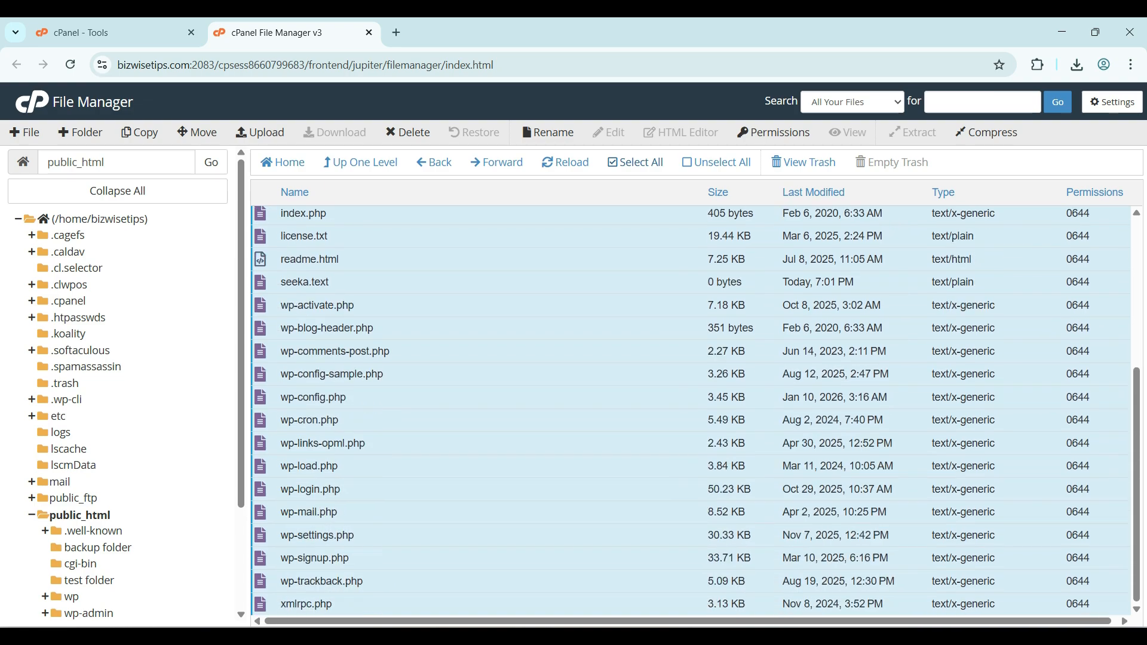
scroll(691, 412, "up", 4)
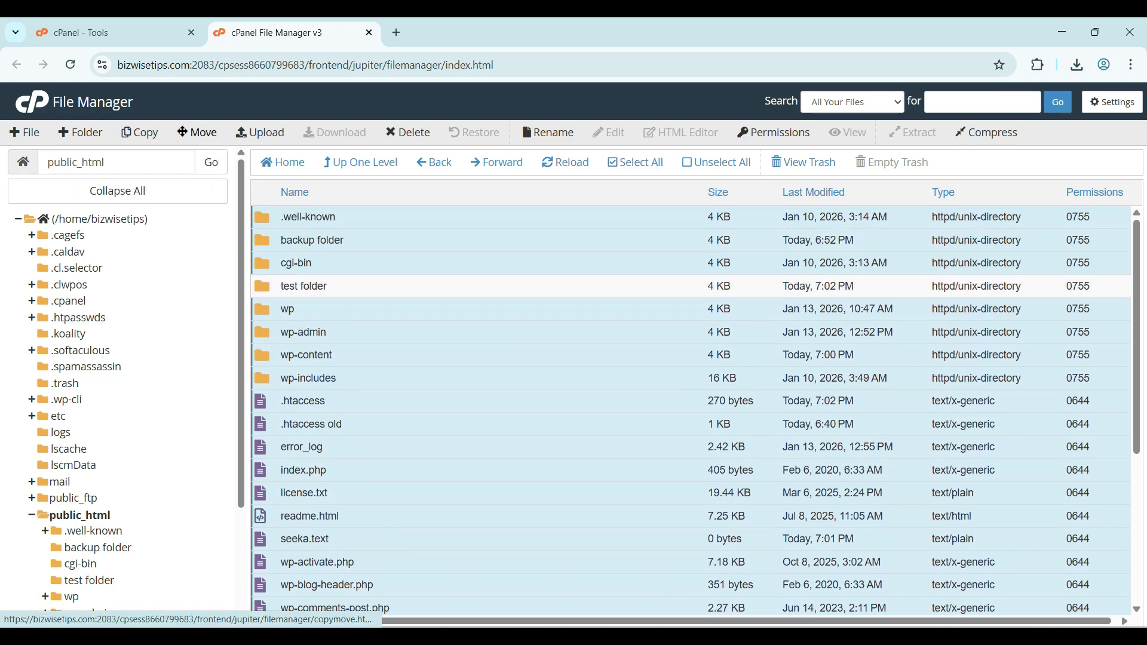
left_click(197, 132)
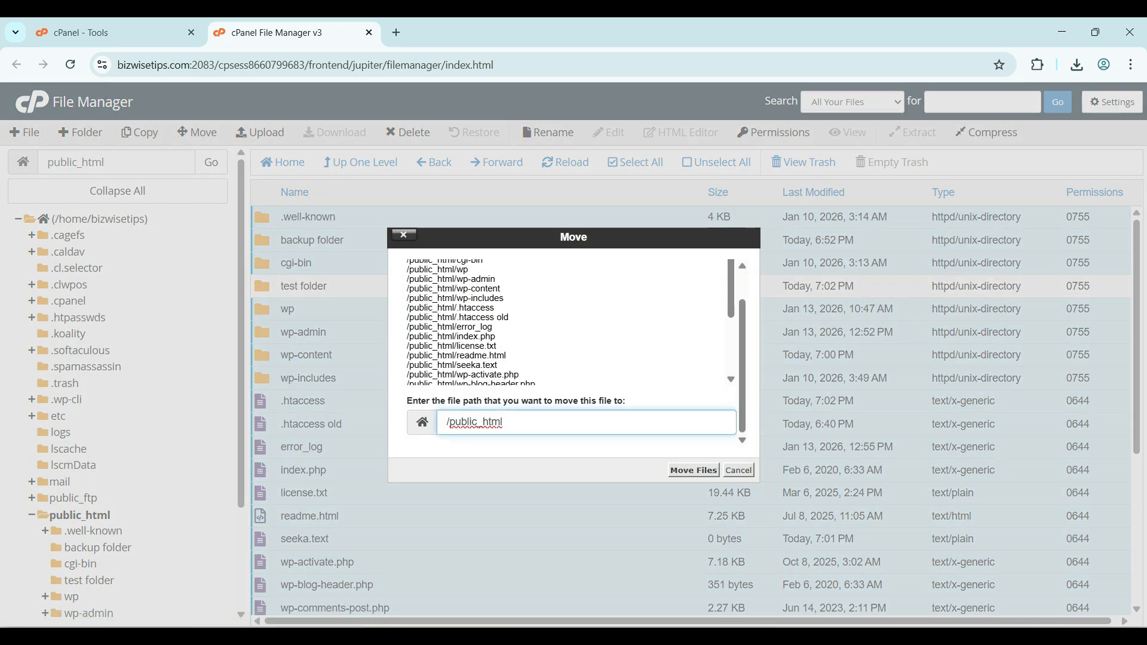
type("/t")
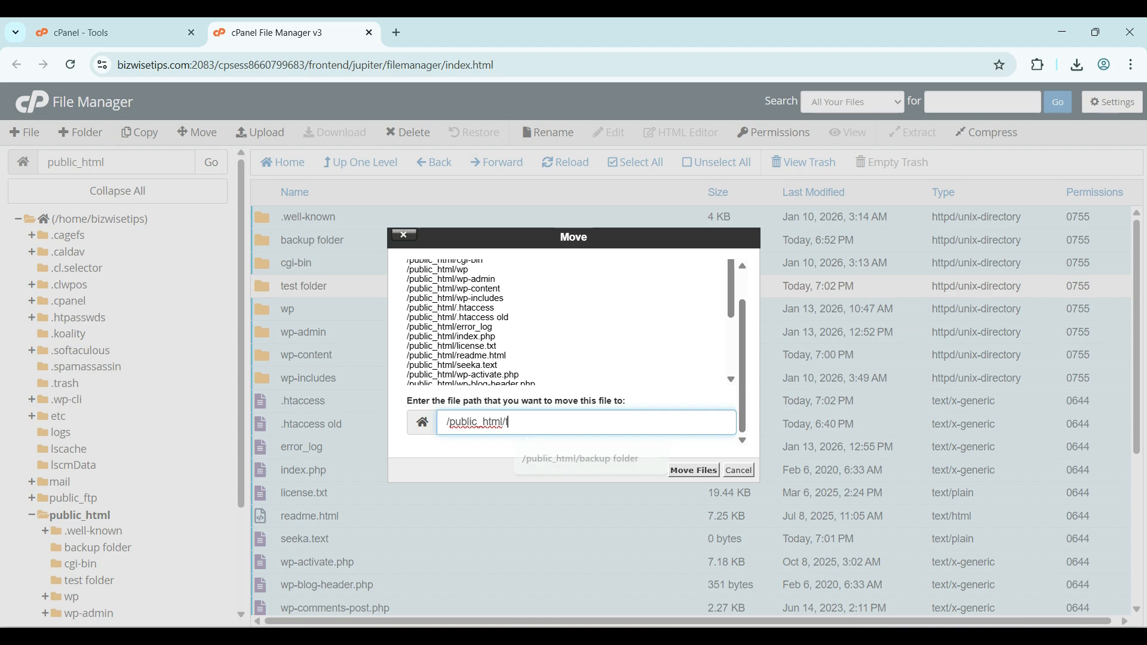
type("est folder")
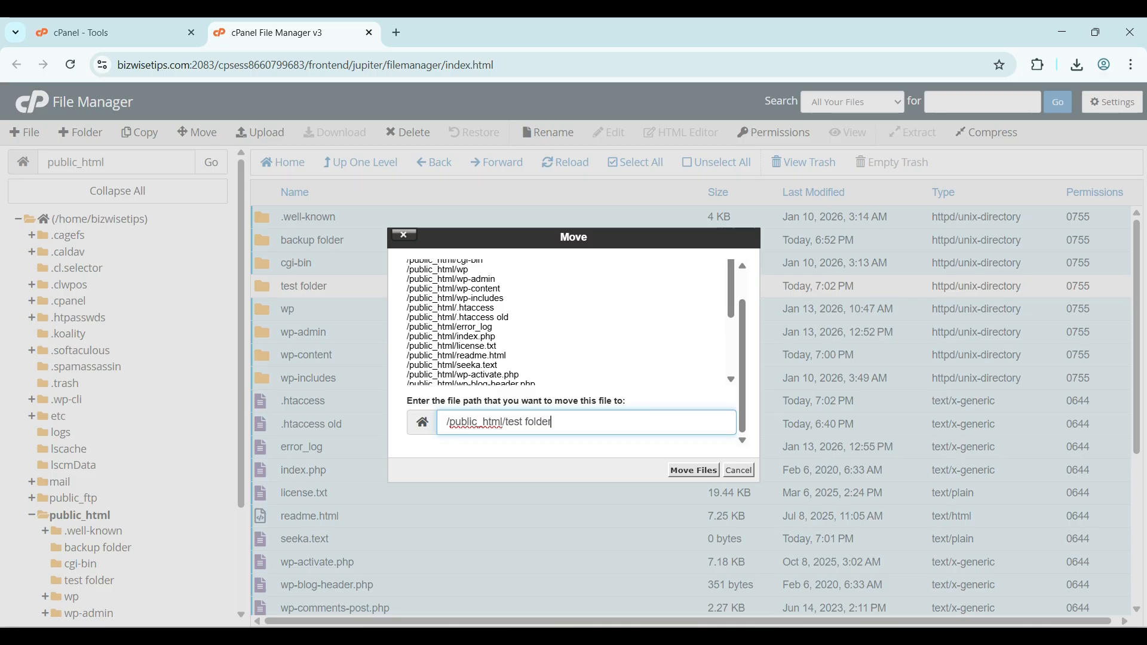
key("Return")
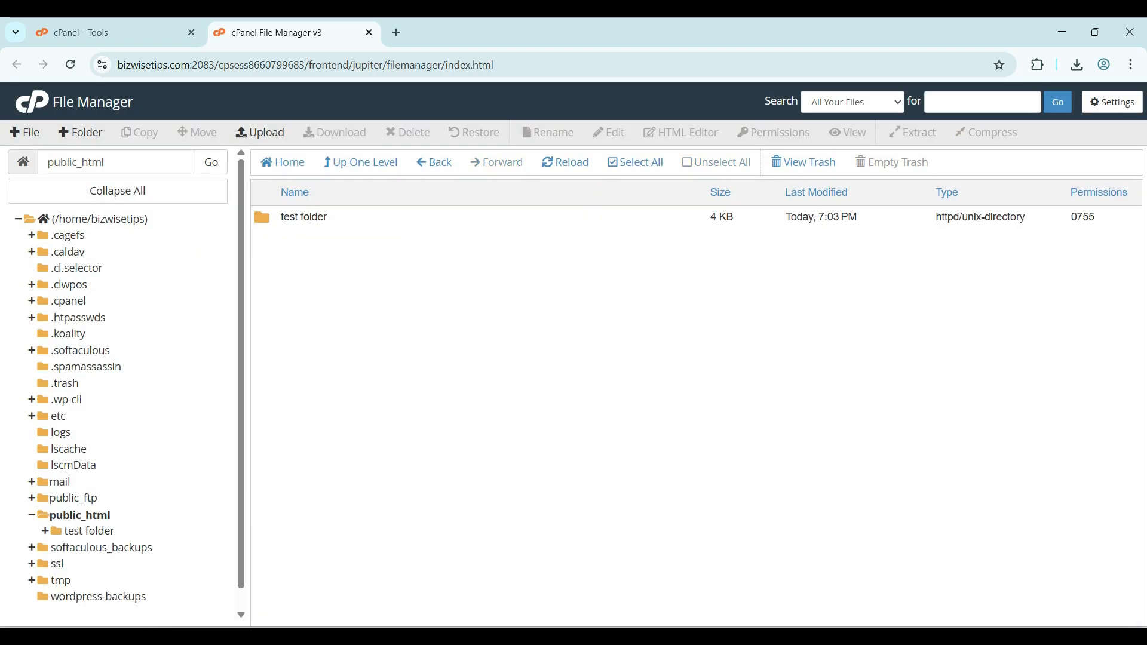
Step: Move all files and folders inside the test folder back to /public_html/
double_click(262, 217)
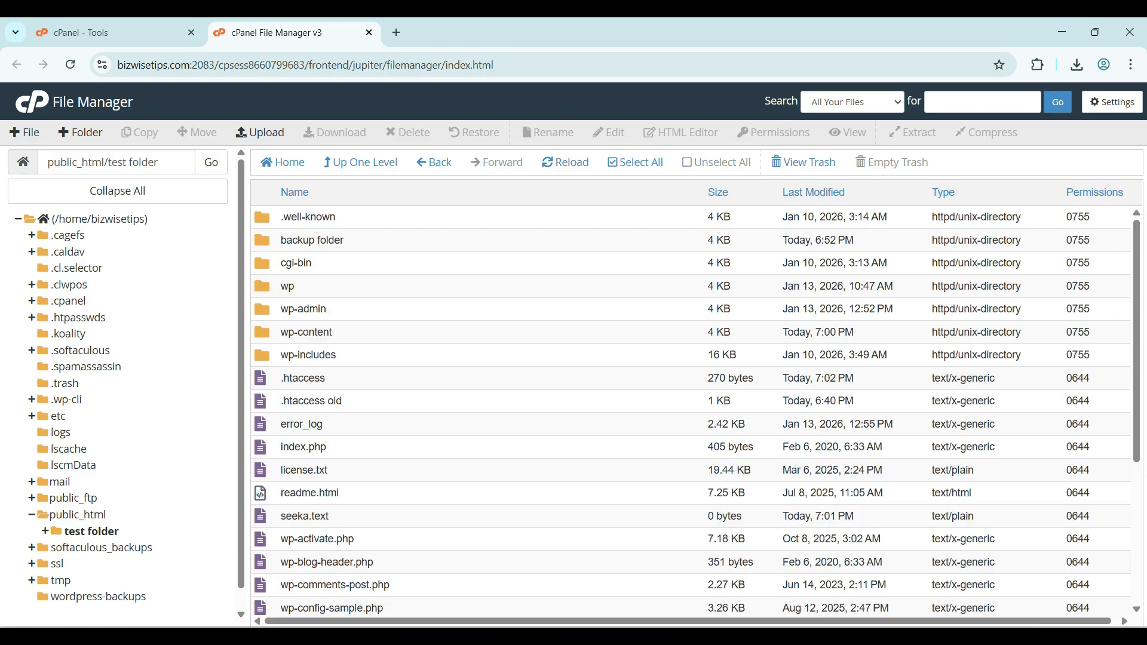
scroll(693, 412, "down", 4)
scroll(693, 412, "up", 4)
left_click(635, 162)
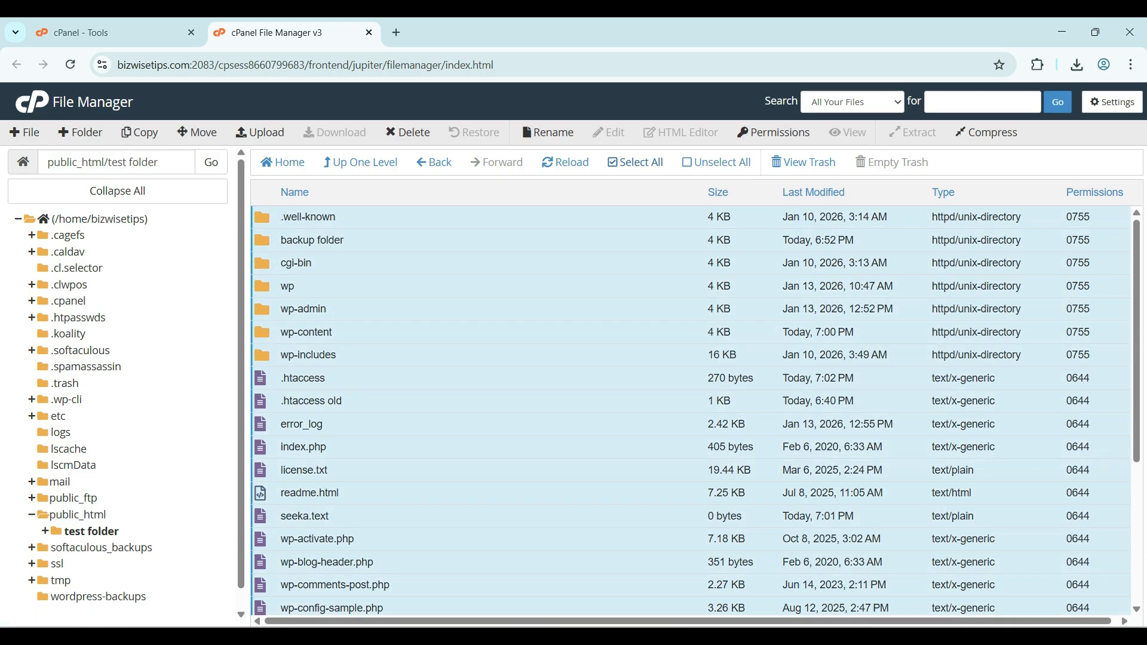
left_click(197, 132)
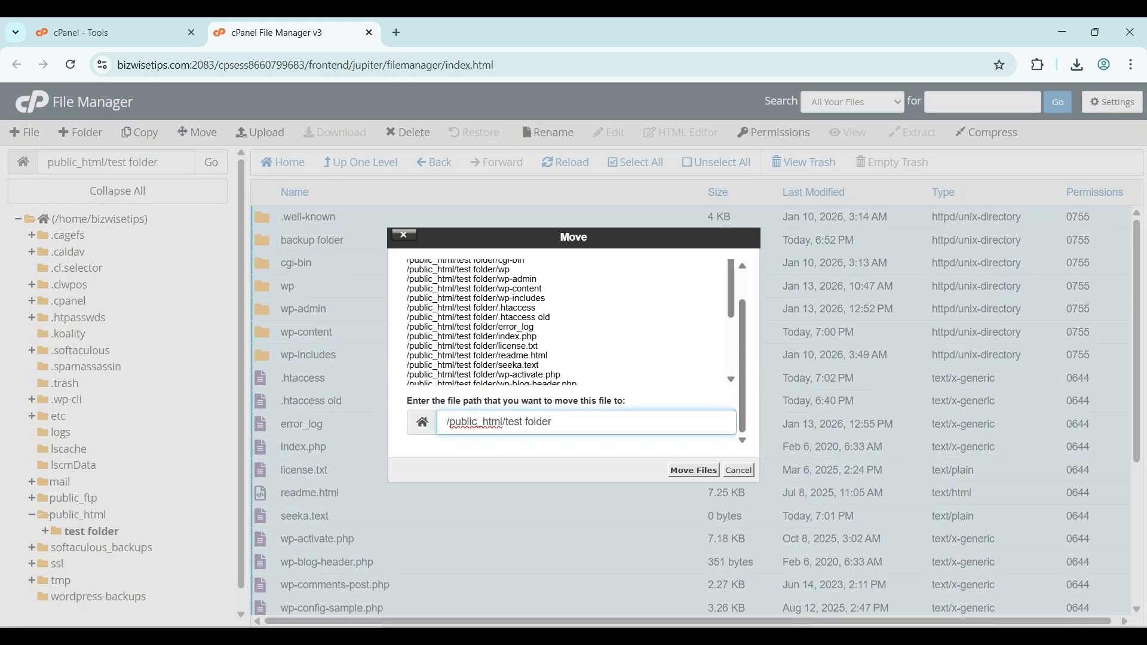
key("BackSpace")
key("BackSpace")
key("BackSpace")
key("BackSpace")
key("BackSpace")
key("BackSpace")
key("BackSpace")
key("BackSpace")
key("BackSpace")
key("BackSpace")
key("BackSpace")
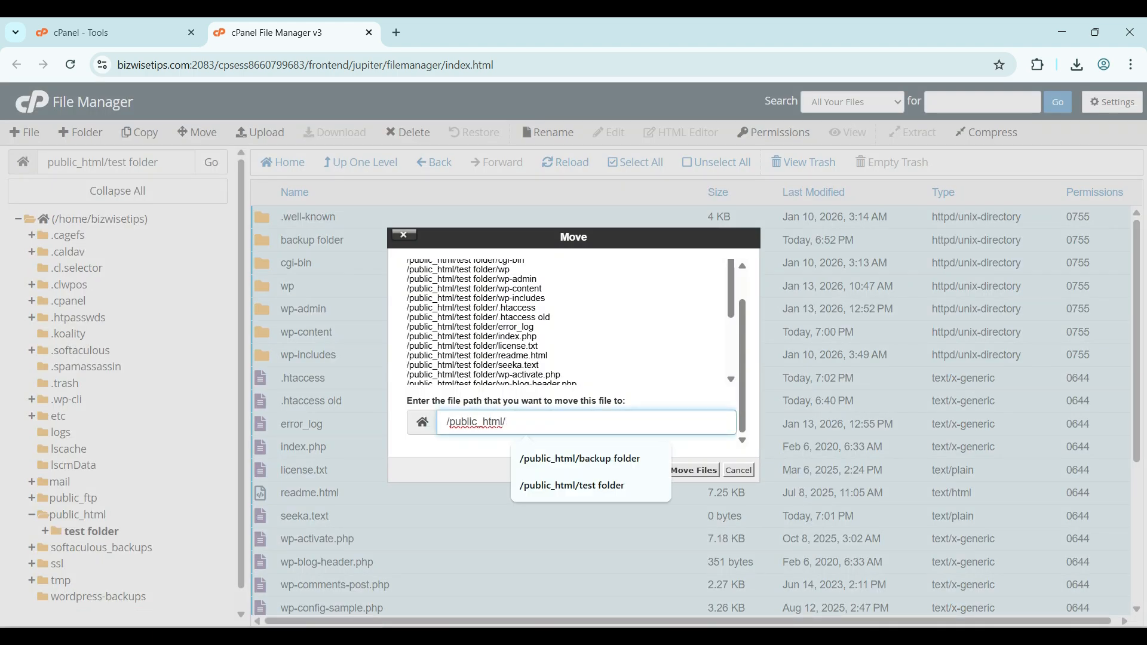
left_click(694, 470)
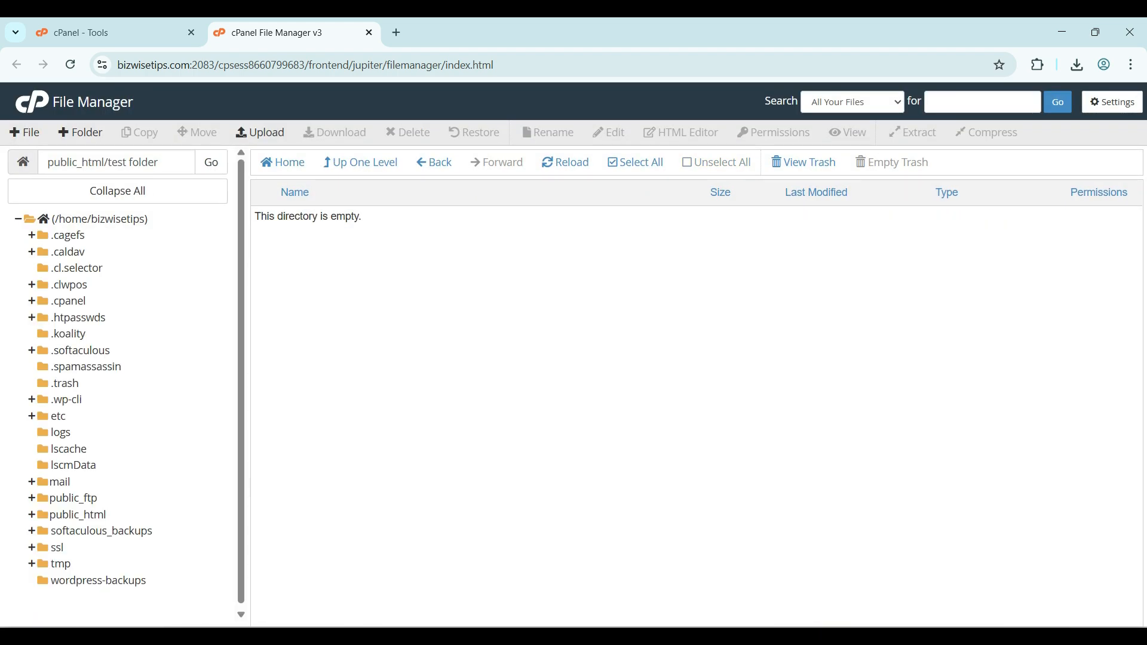
Step: Select everything in the public_html folder and start copying it
left_click(77, 515)
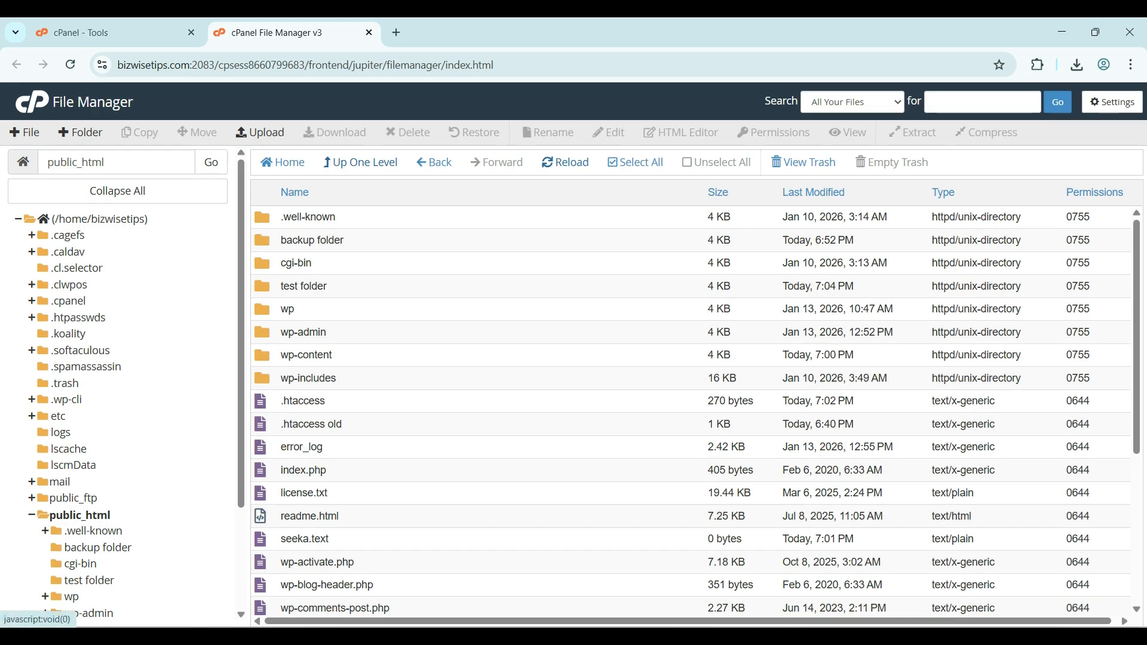
scroll(690, 409, "down", 1)
left_click(636, 162)
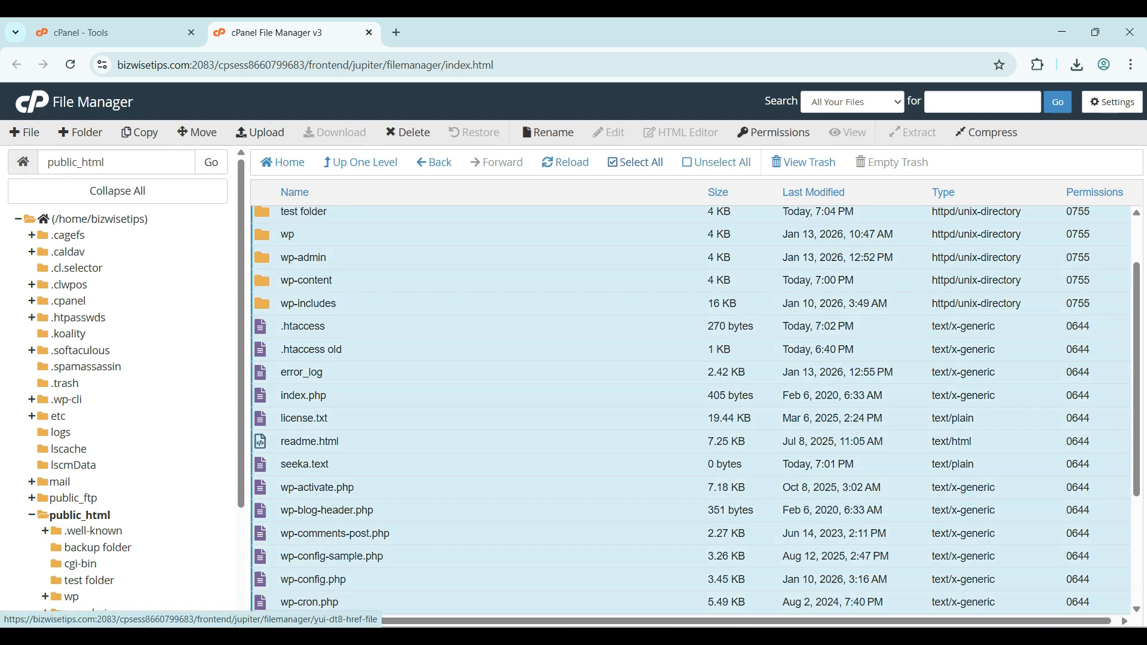
left_click(140, 132)
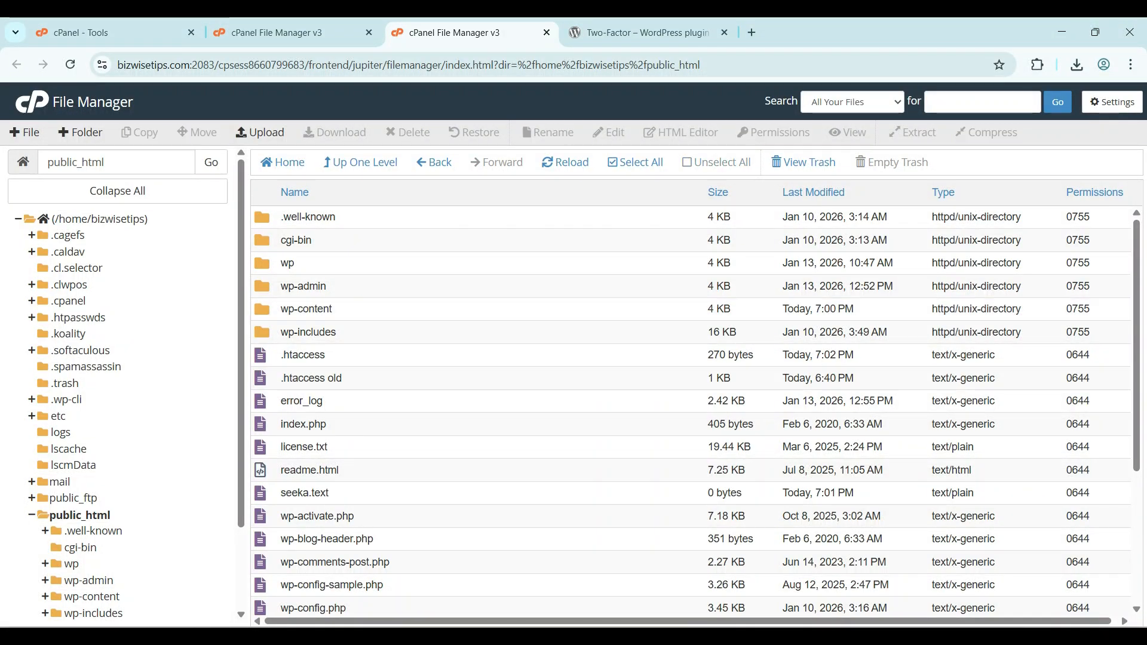
Step: Upload two-factor.0.14.2.zip from Downloads to public_html/wp-content/plugins and return to that folder
double_click(262, 241)
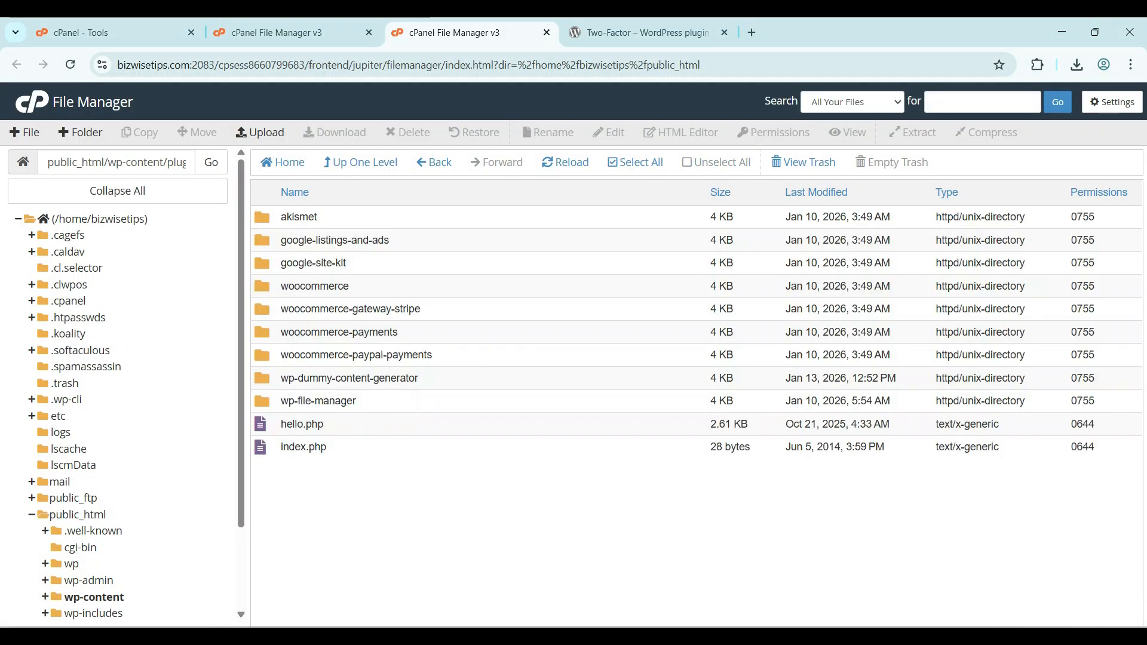
left_click(261, 132)
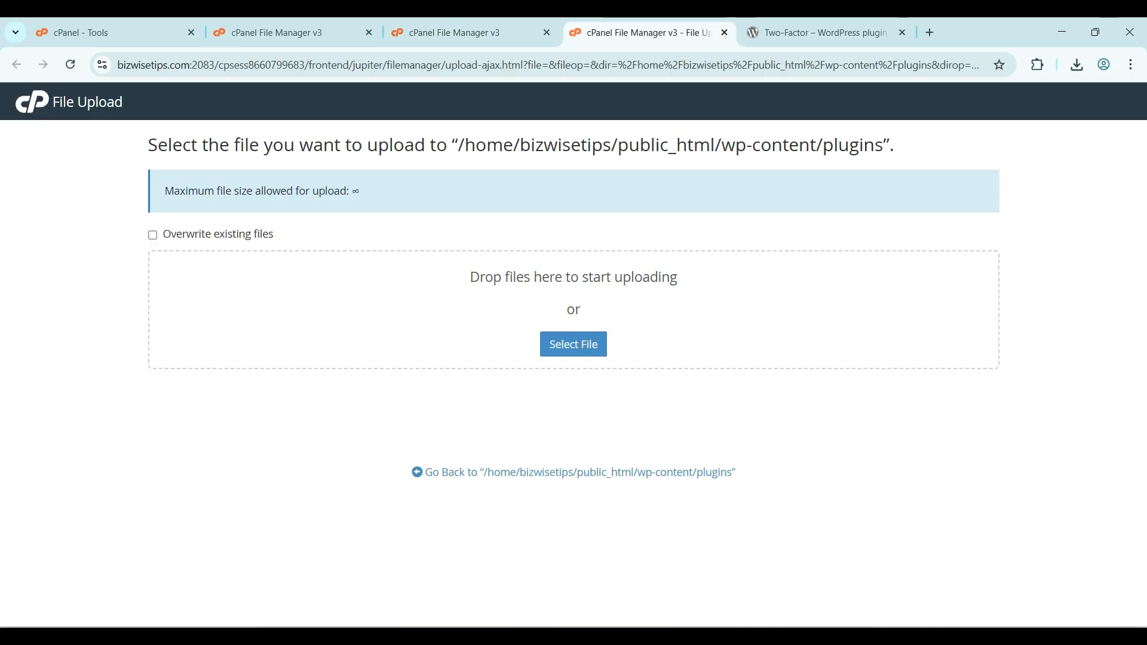
left_click(573, 344)
left_click(186, 154)
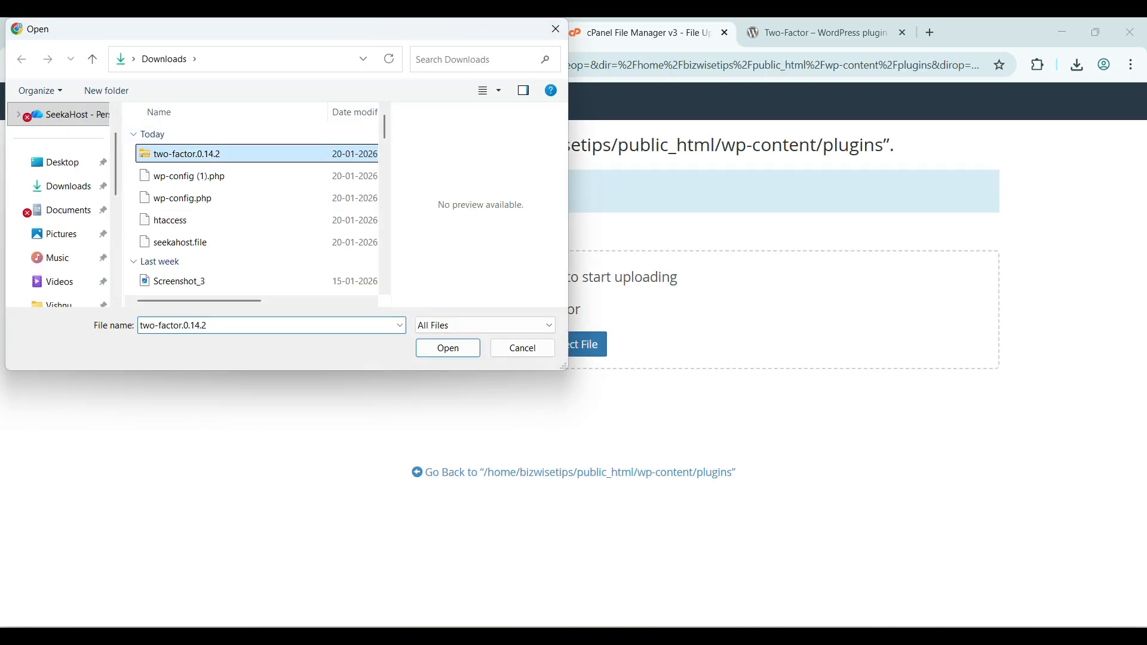
left_click(447, 348)
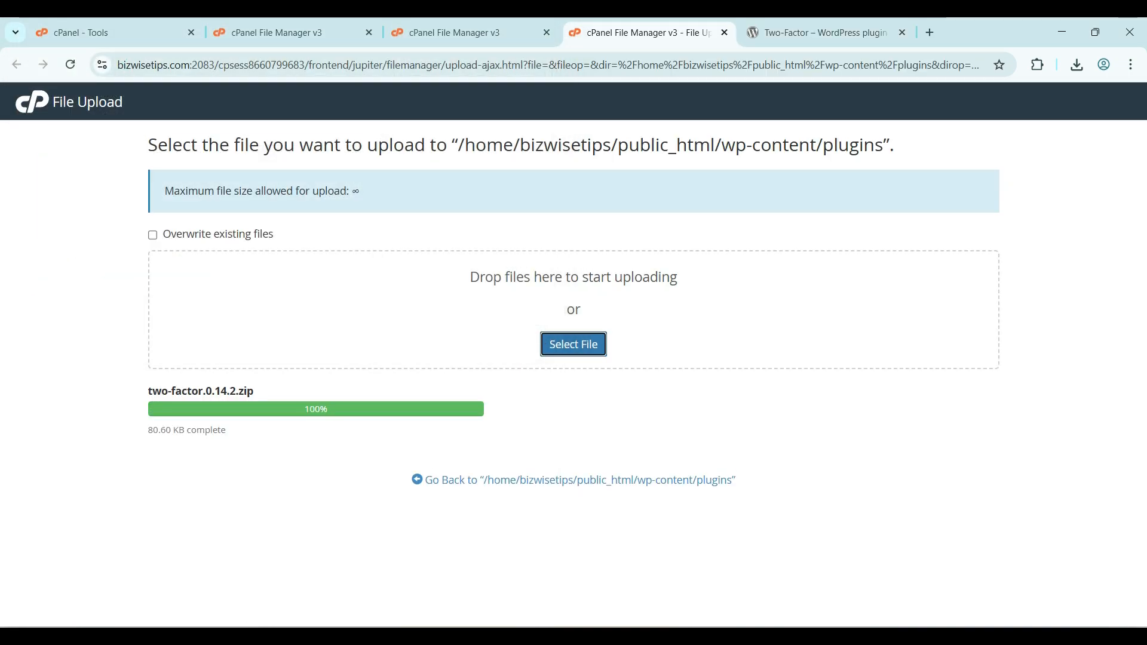
left_click(574, 480)
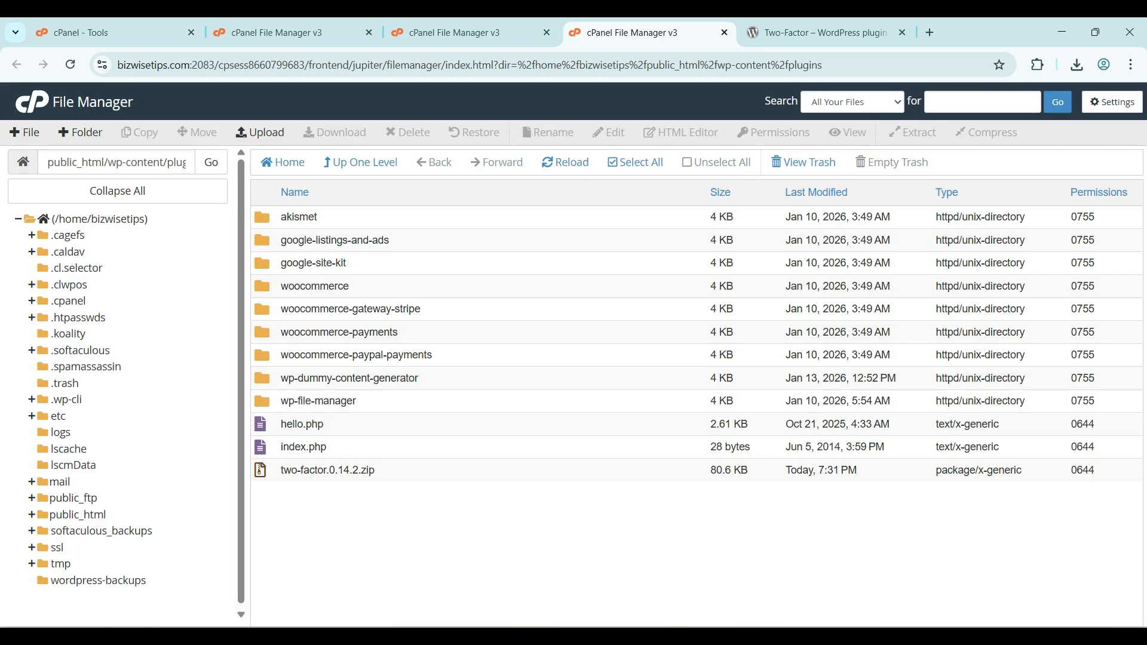
Step: Extract two-factor.0.14.2.zip in the plugins folder and dismiss the extraction results
left_click(392, 469)
right_click(392, 469)
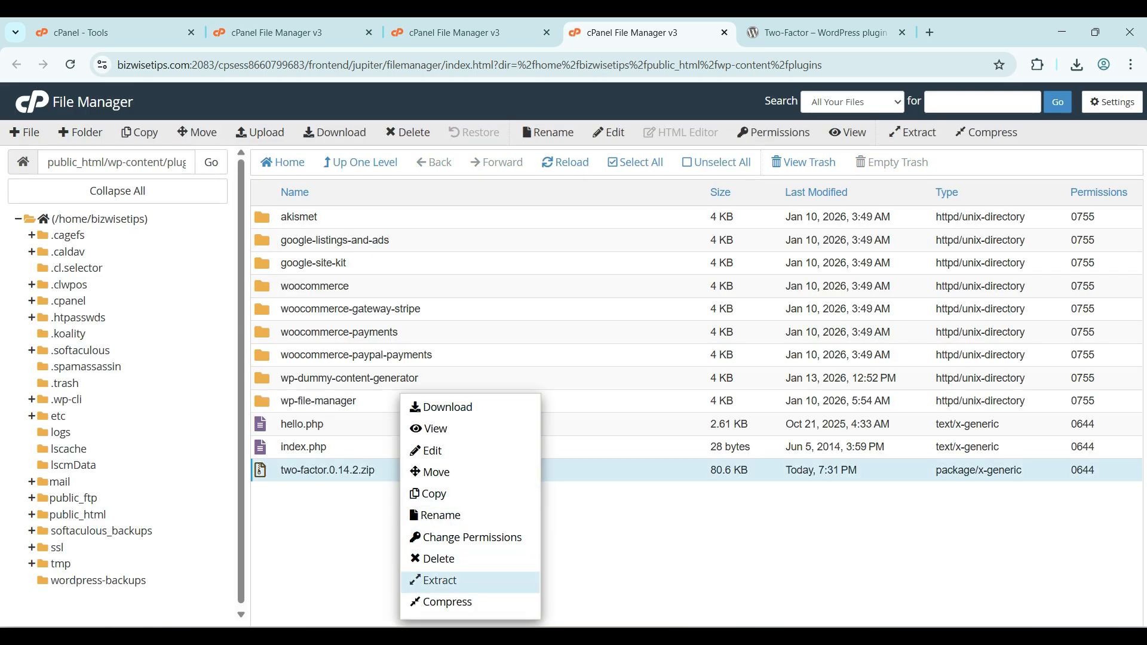
left_click(445, 579)
left_click(689, 429)
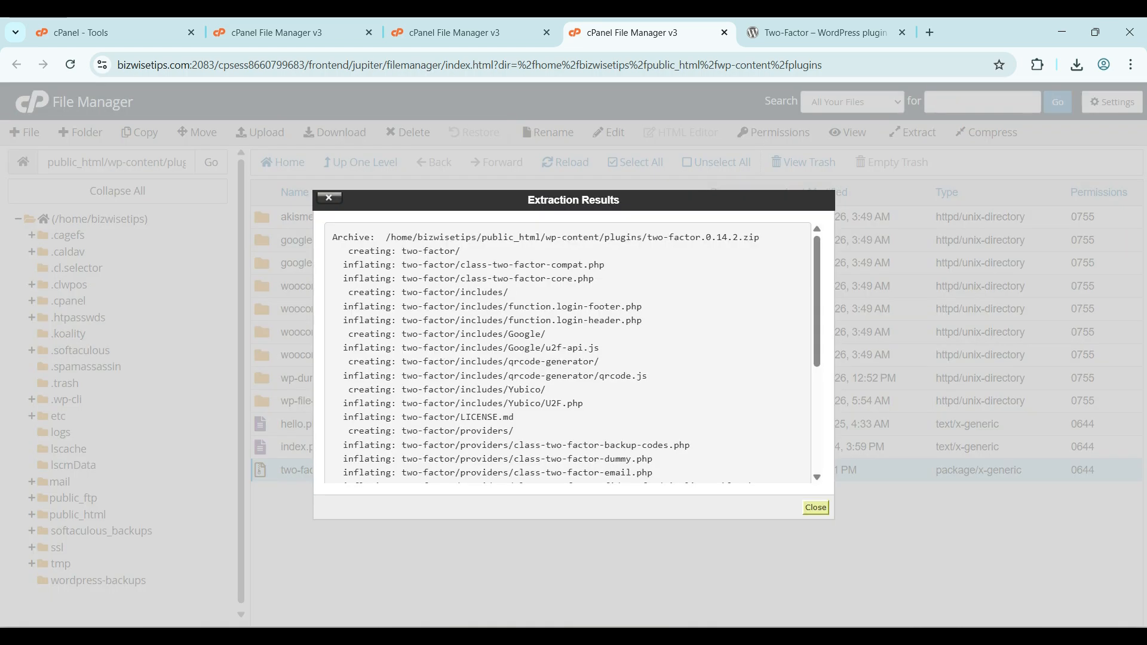
left_click(816, 507)
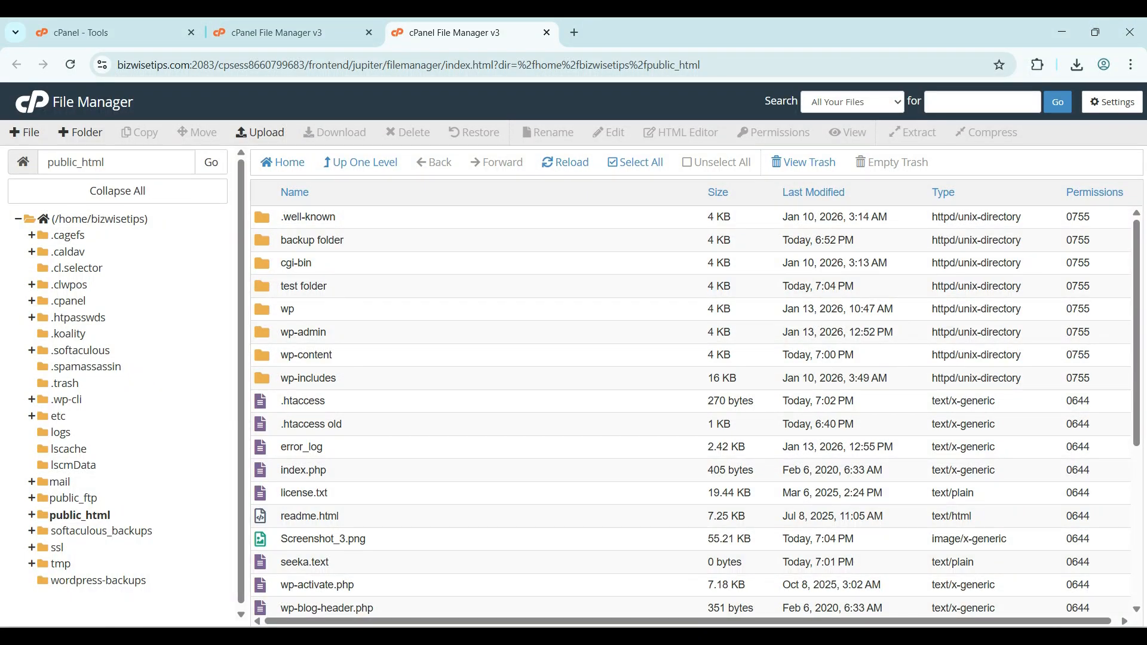
Step: Download wp-config.php from public_html
scroll(690, 412, "down", 2)
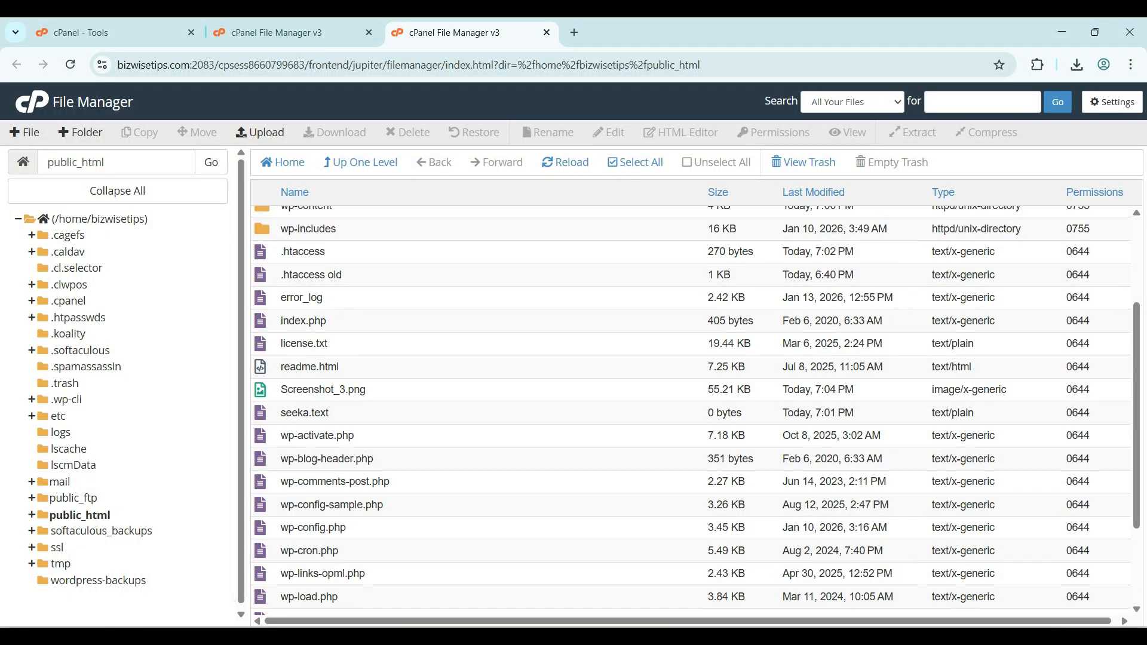
left_click(322, 527)
left_click(334, 132)
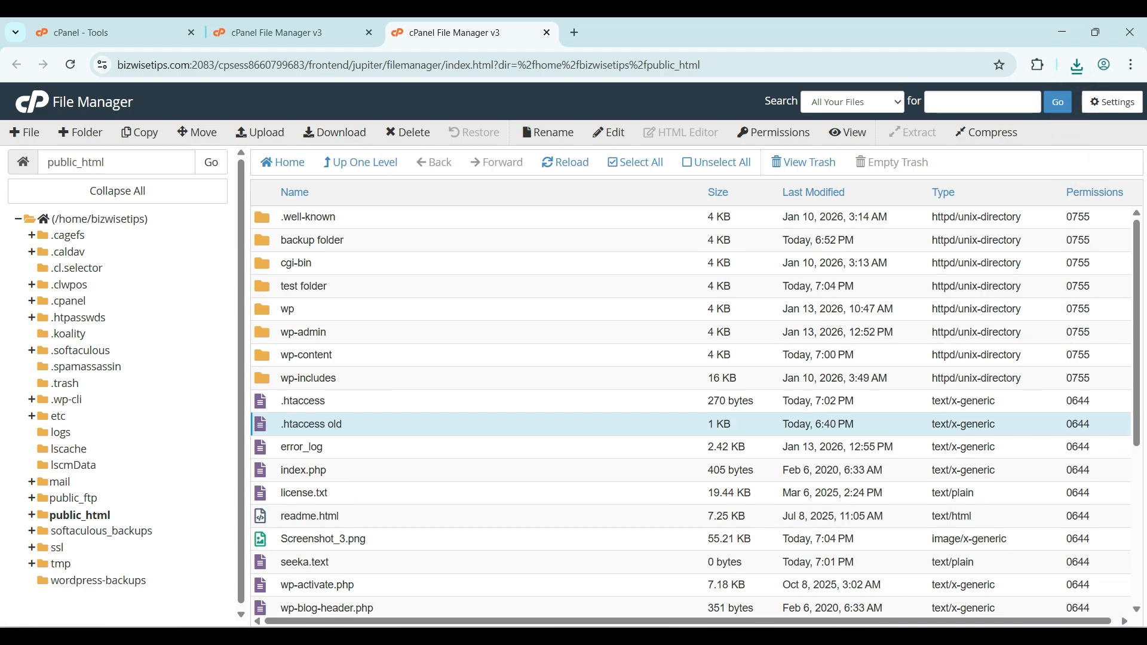
Step: Compress the wp-content folder as a Zip Archive at /public_html/wp-content.zip and select the new archive
left_click(306, 356)
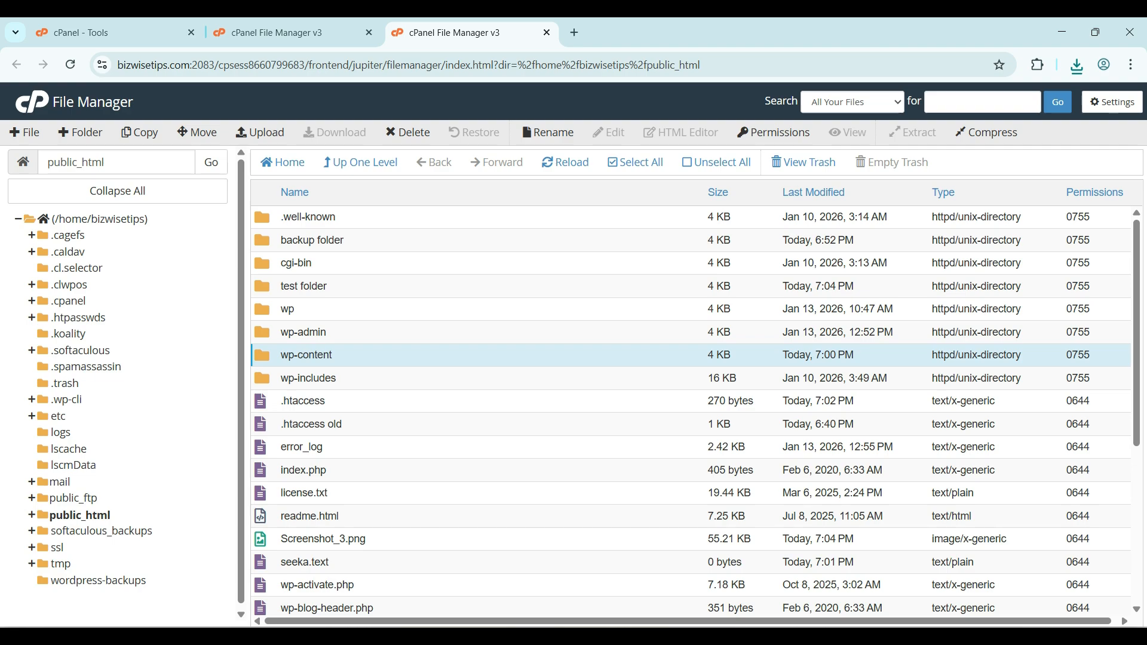
left_click(985, 132)
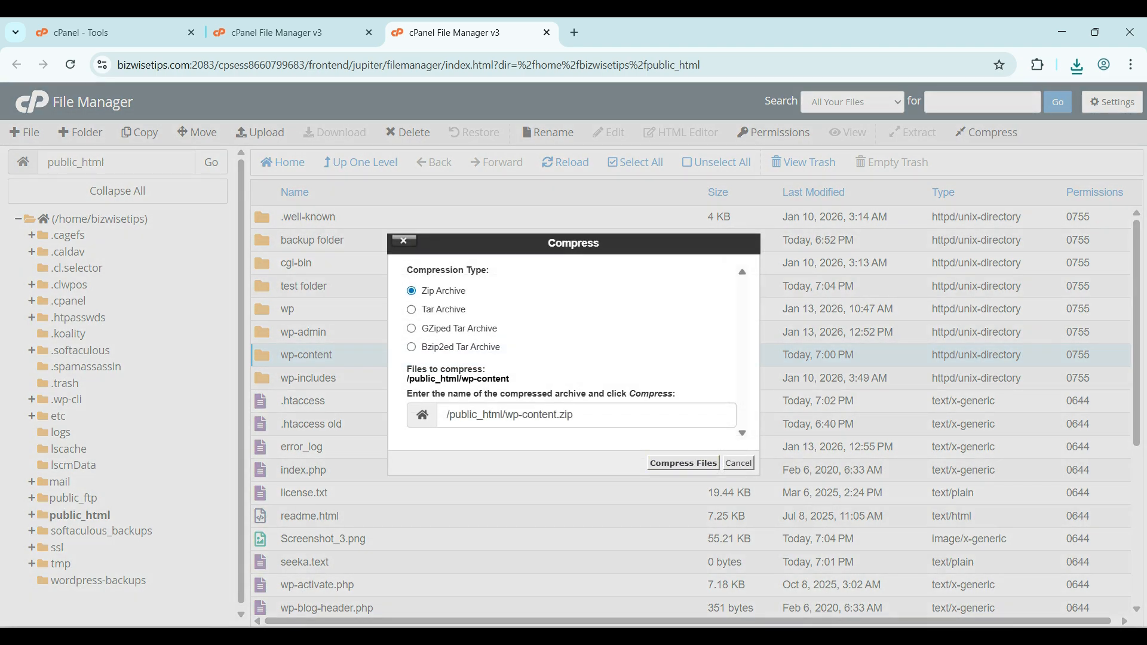
left_click(682, 463)
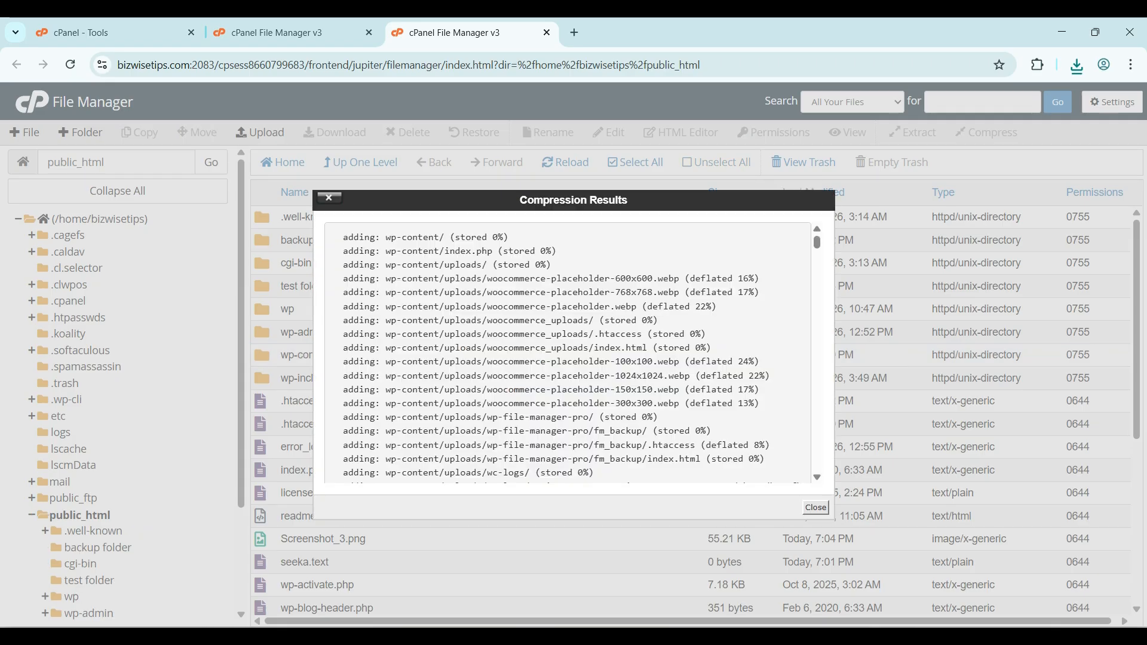
left_click(816, 507)
scroll(691, 409, "down", 5)
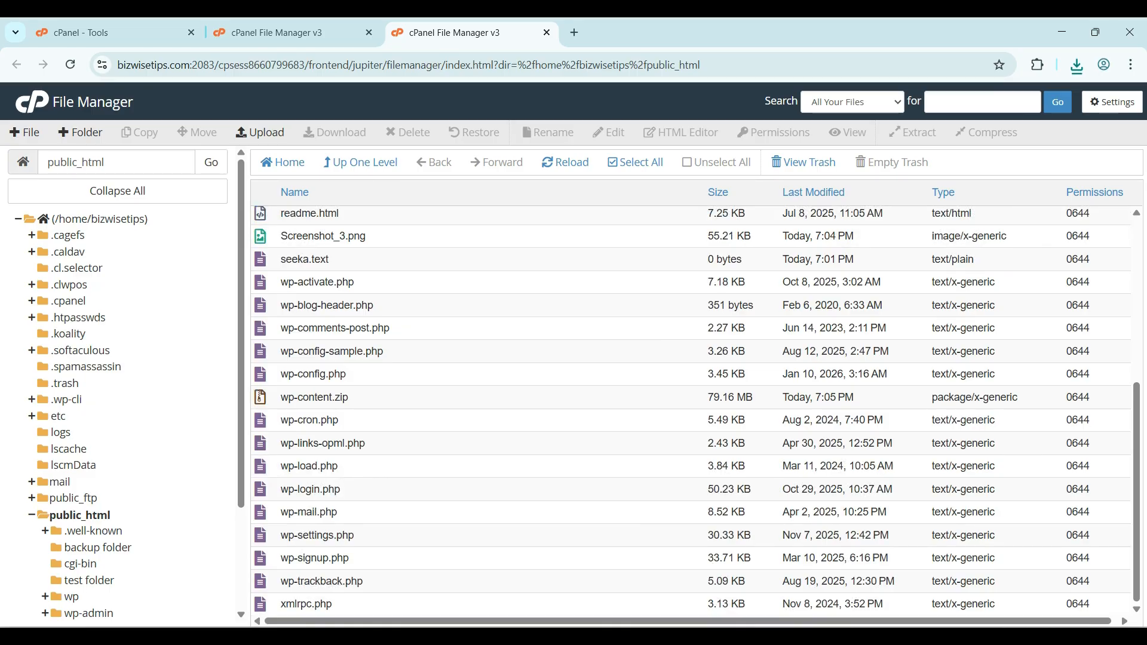
left_click(314, 397)
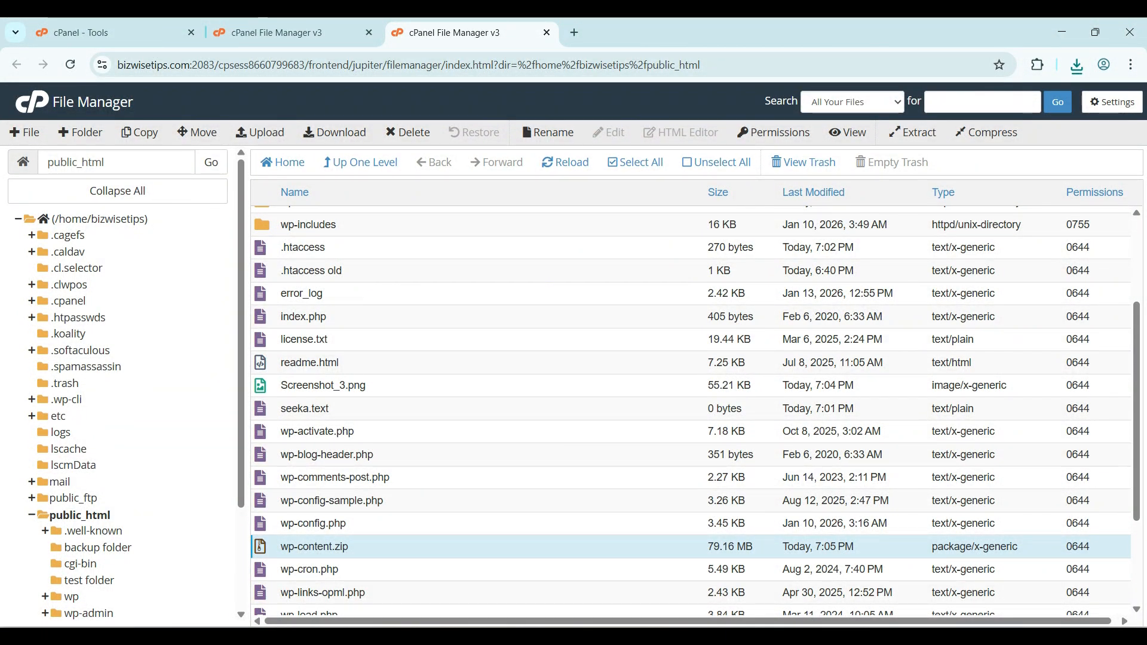
Step: Move seeka.text from public_html to the trash without permanently deleting it
left_click(305, 408)
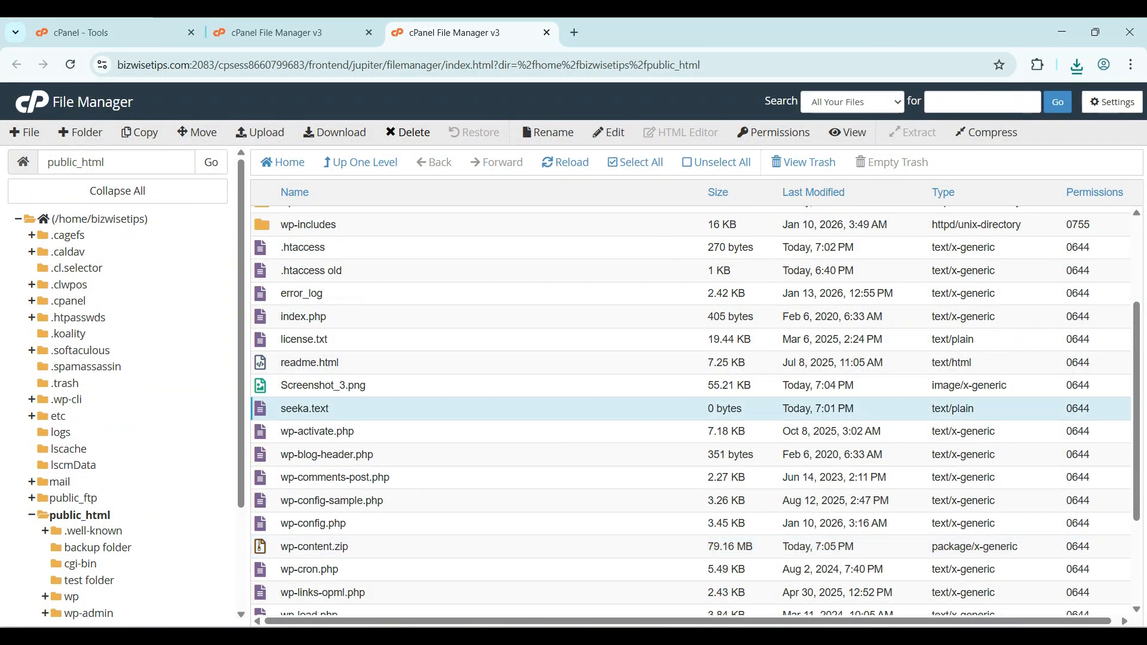
left_click(408, 133)
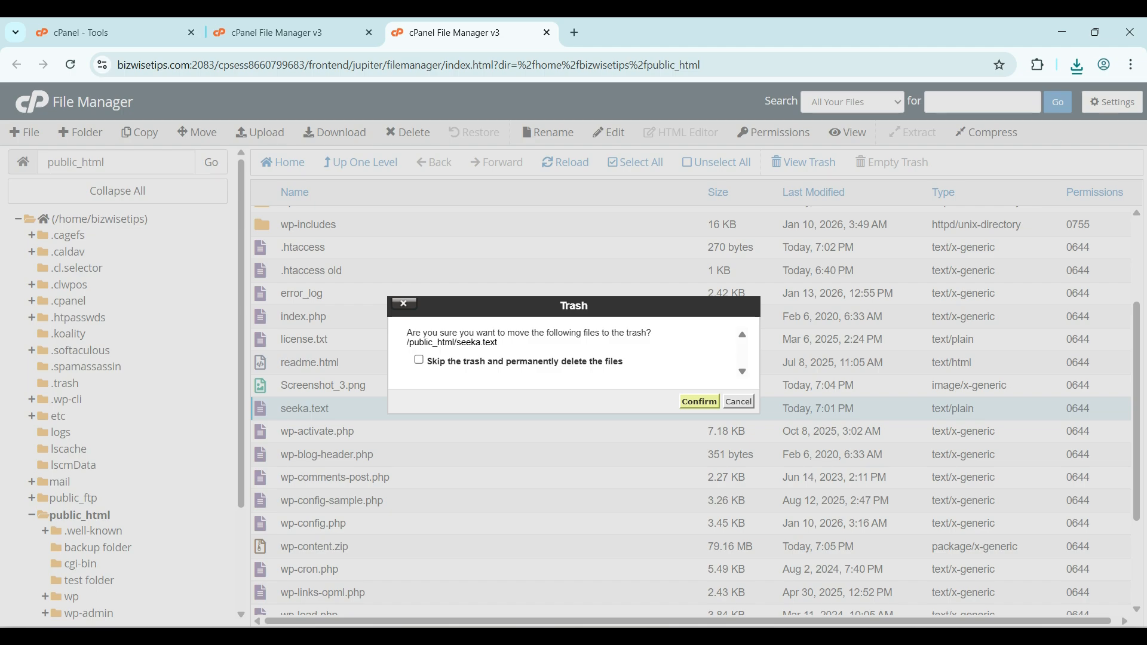
left_click(698, 401)
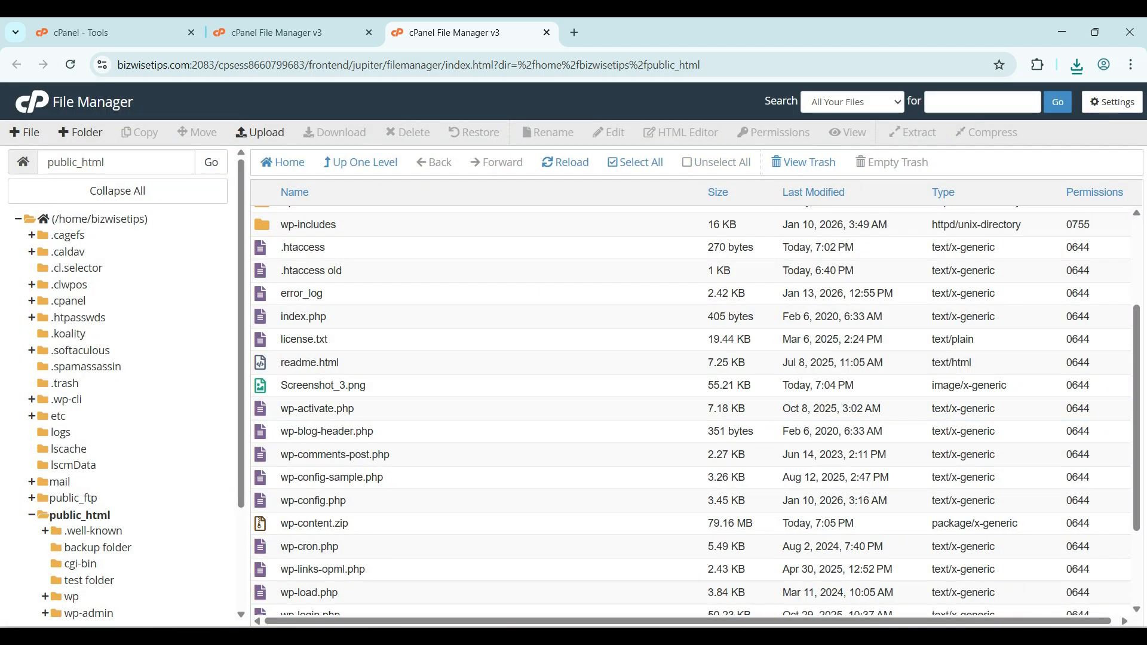
left_click(699, 407)
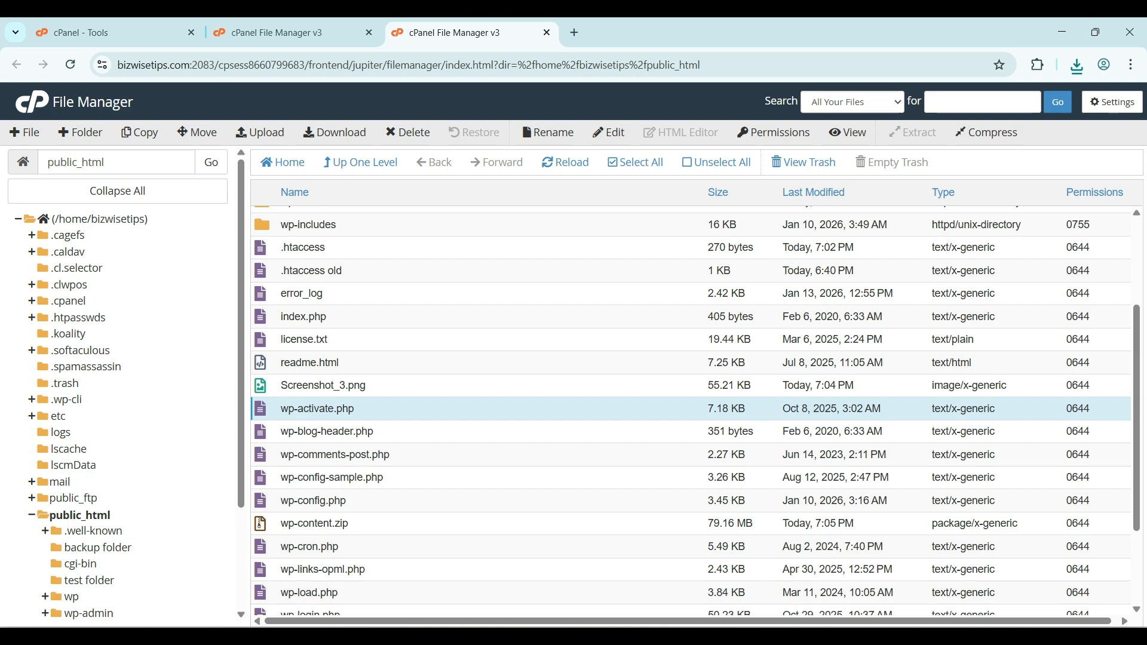
Step: Restore seeka.text from the trash to its original folder
left_click(803, 161)
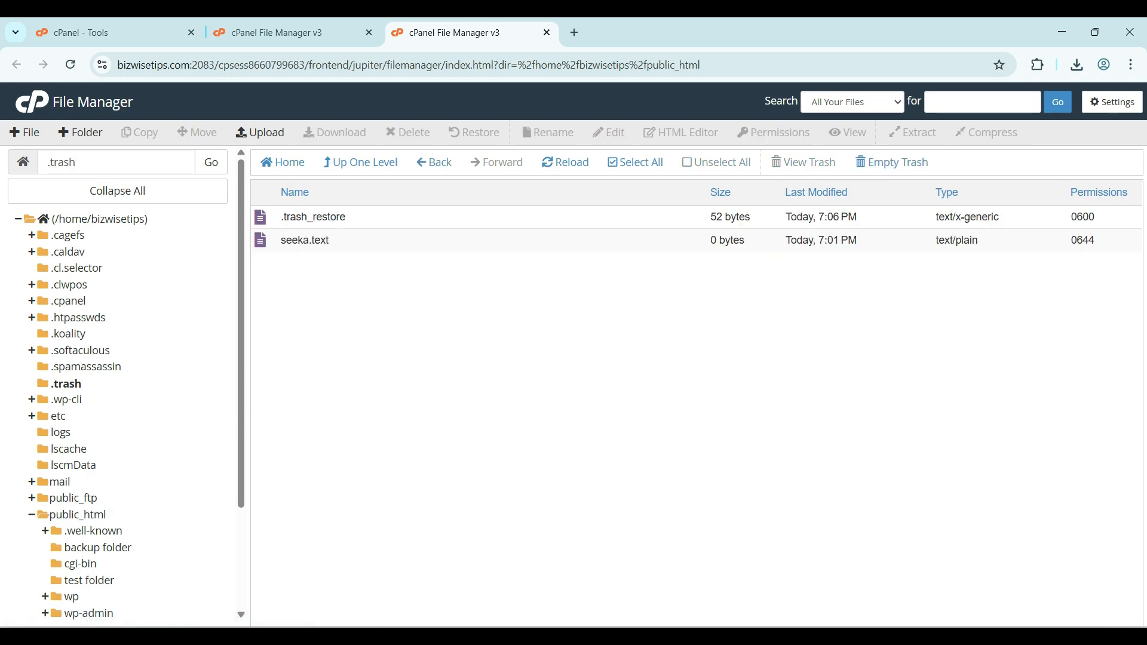
left_click(699, 240)
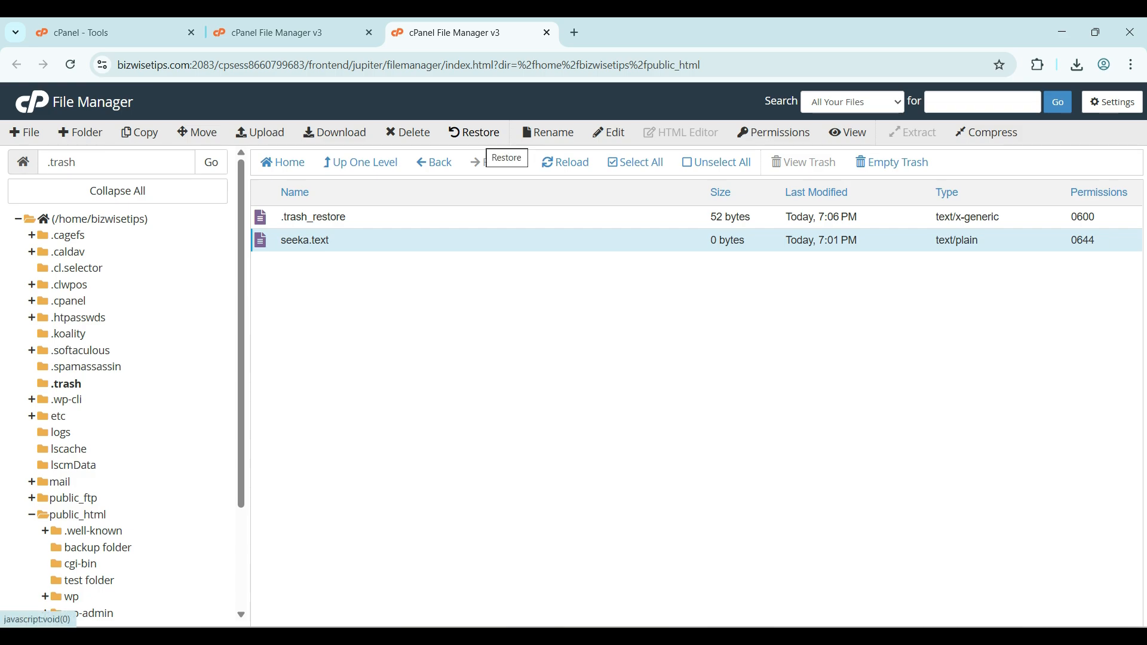
left_click(474, 132)
left_click(687, 385)
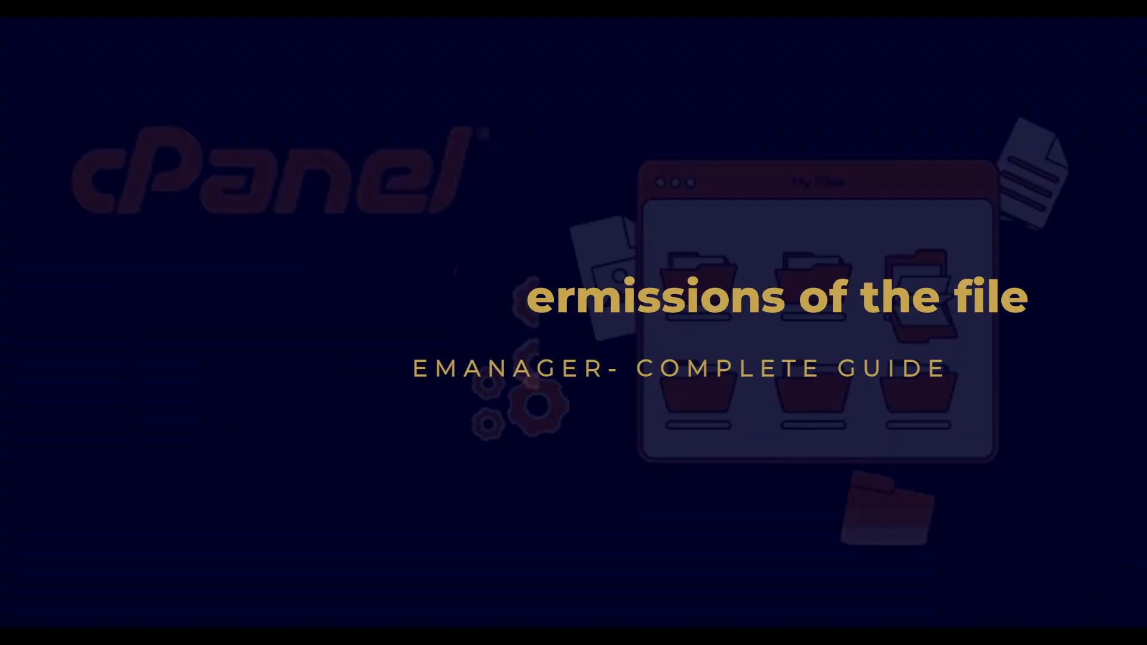
Step: Check the read, write and execute permissions of wp-blog-header.php and leave the settings without applying changes
left_click(326, 379)
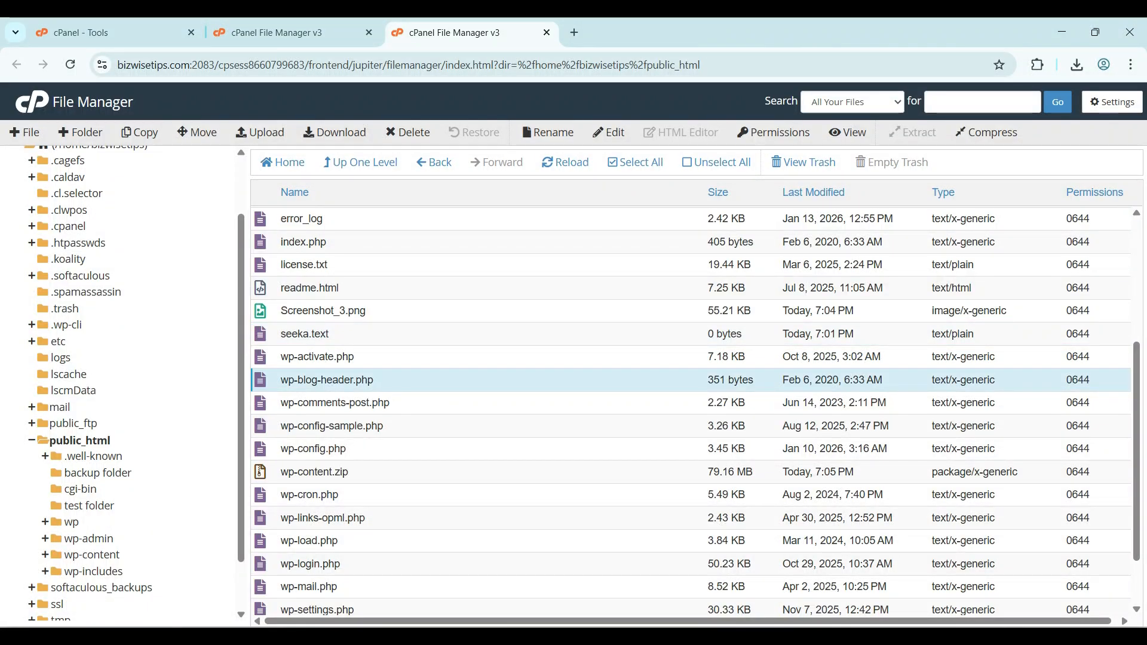
left_click(775, 133)
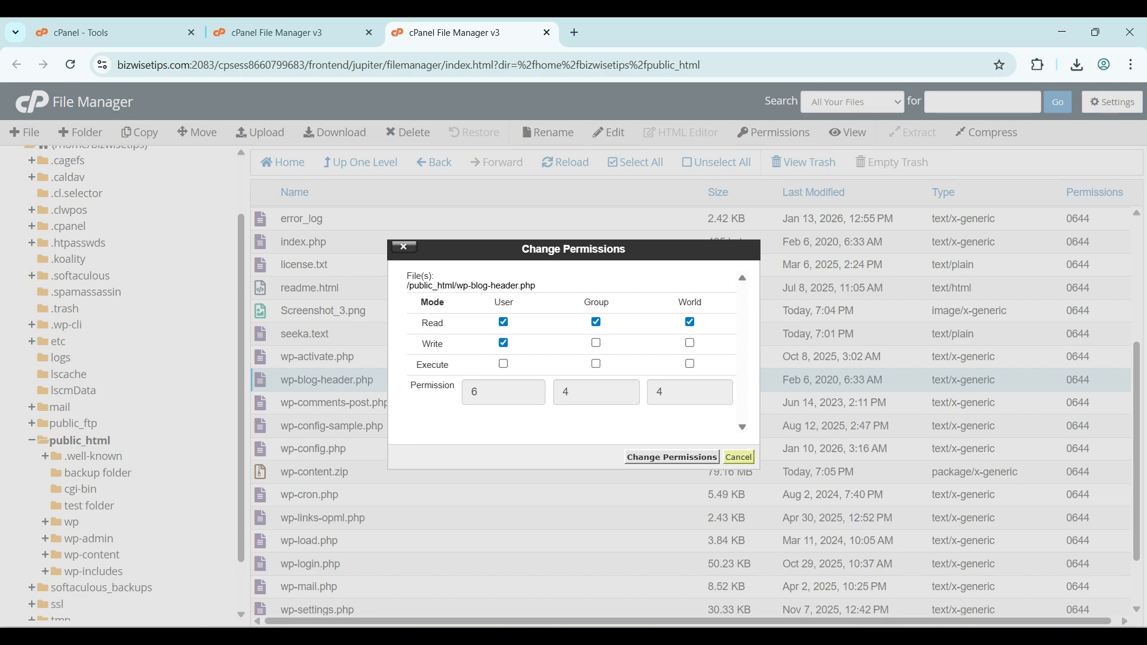
left_click(738, 457)
Step: Open the permission settings of the wp-content folder in public_html
scroll(690, 412, "up", 2)
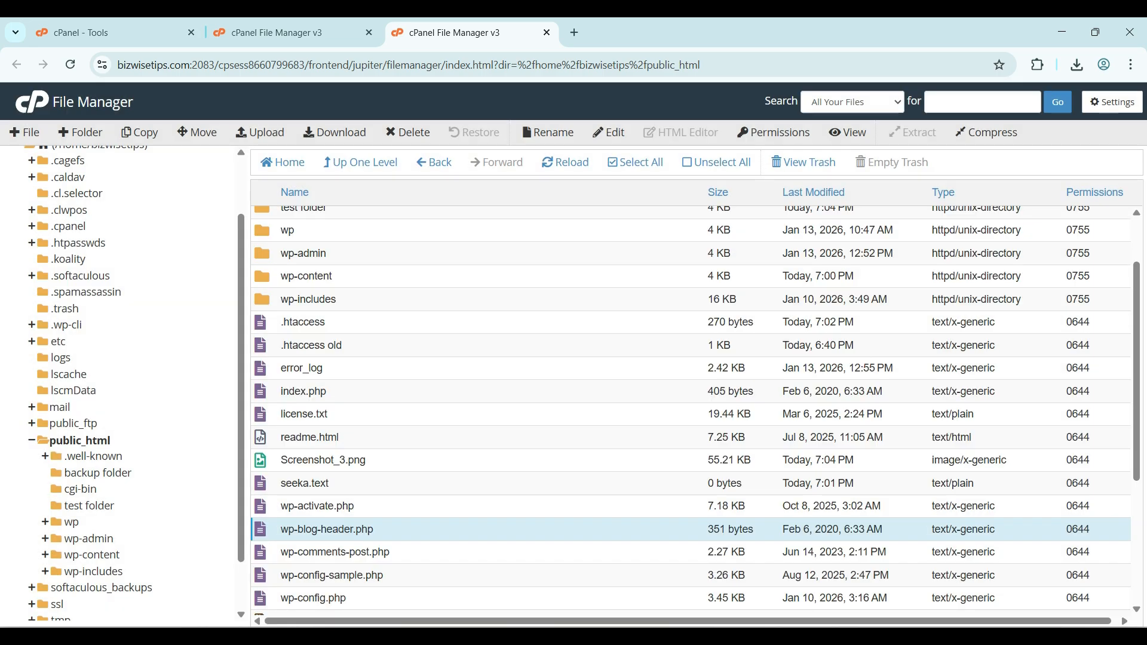
left_click(307, 275)
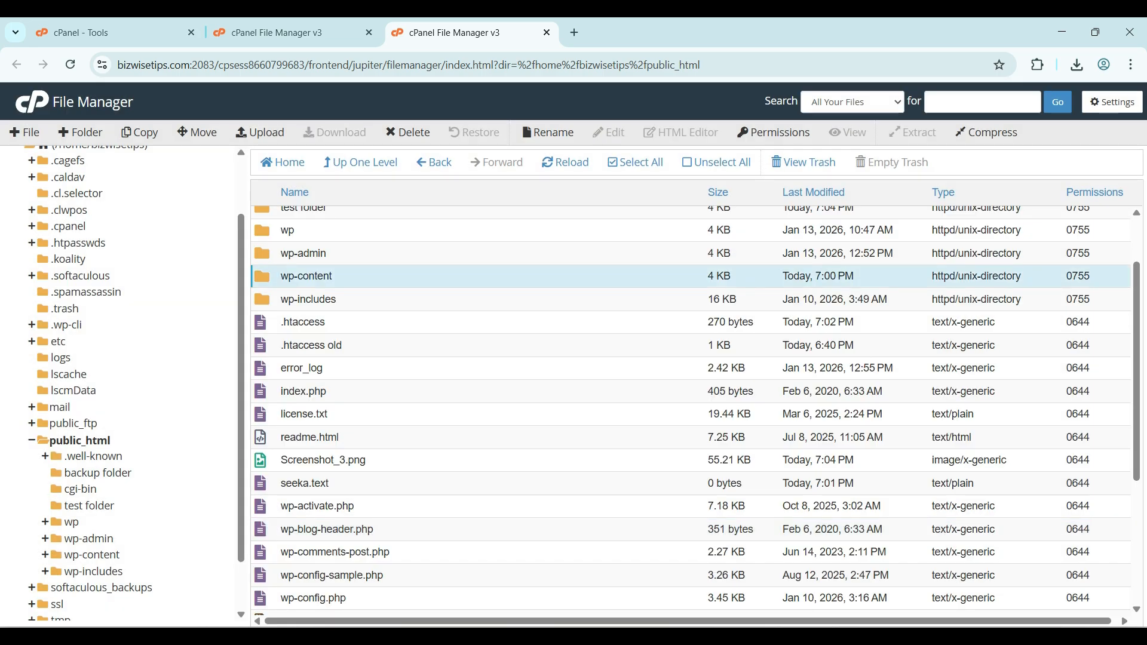
left_click(773, 132)
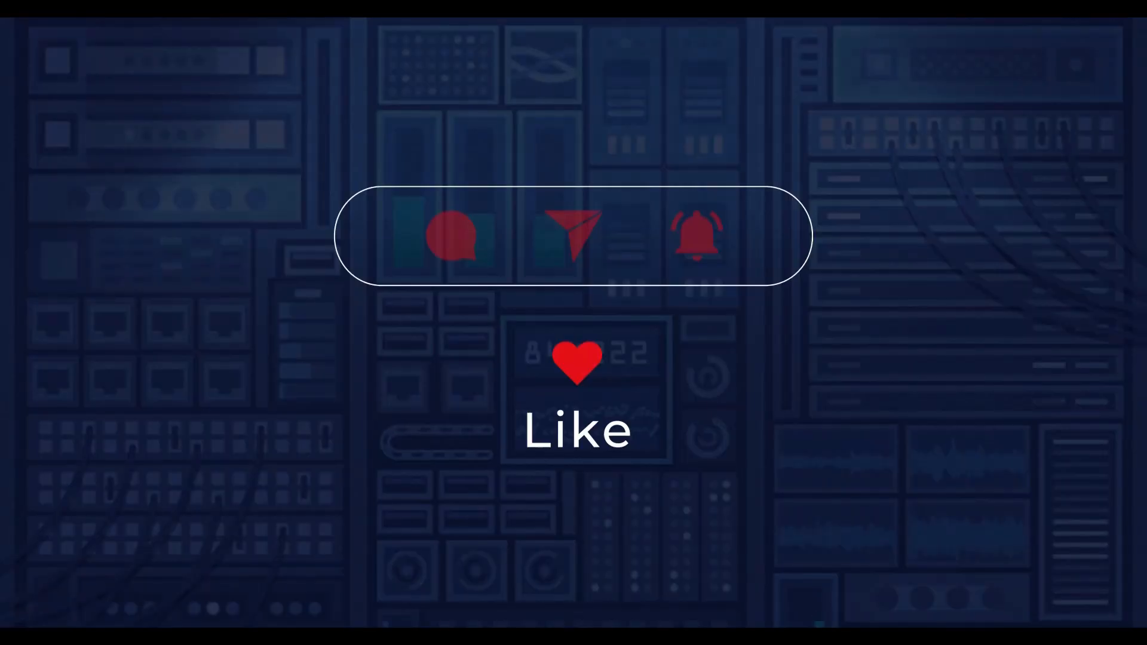